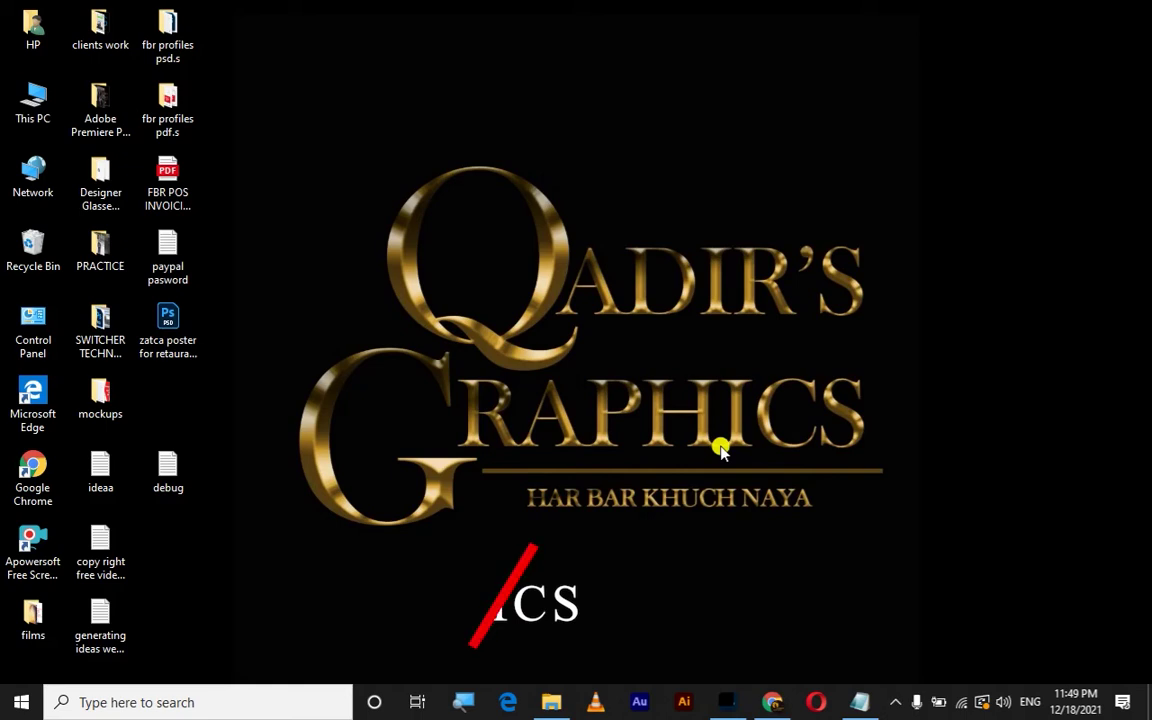
- Use the desktop context menu, then bring Photoshop forward and minimize it again
right_click(592, 196)
click(625, 250)
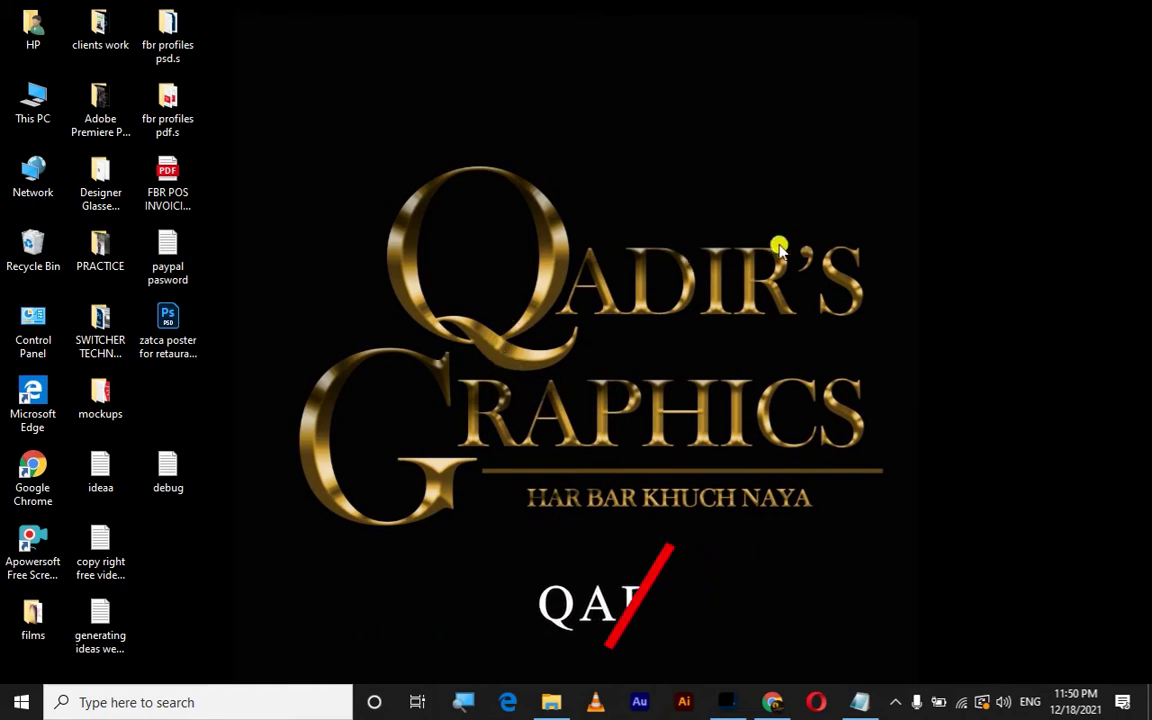
click(727, 702)
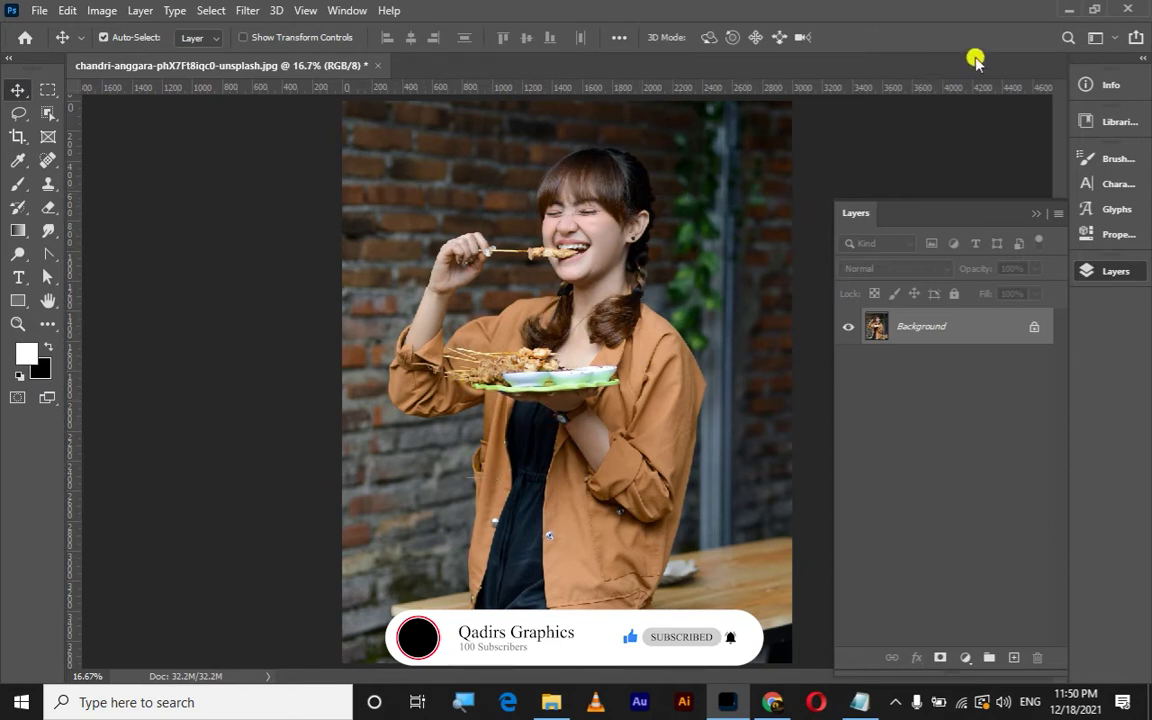
click(1067, 9)
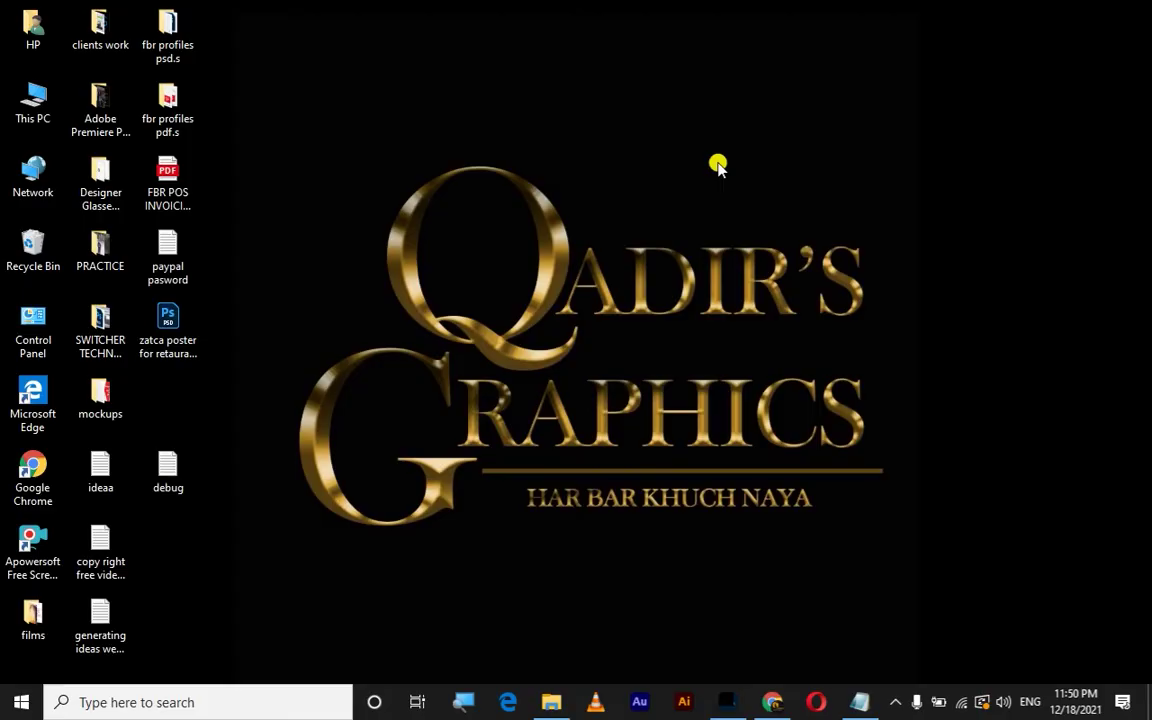
- Refresh the desktop and bring the Photoshop window back up
right_click(718, 165)
click(586, 195)
right_click(586, 195)
click(645, 250)
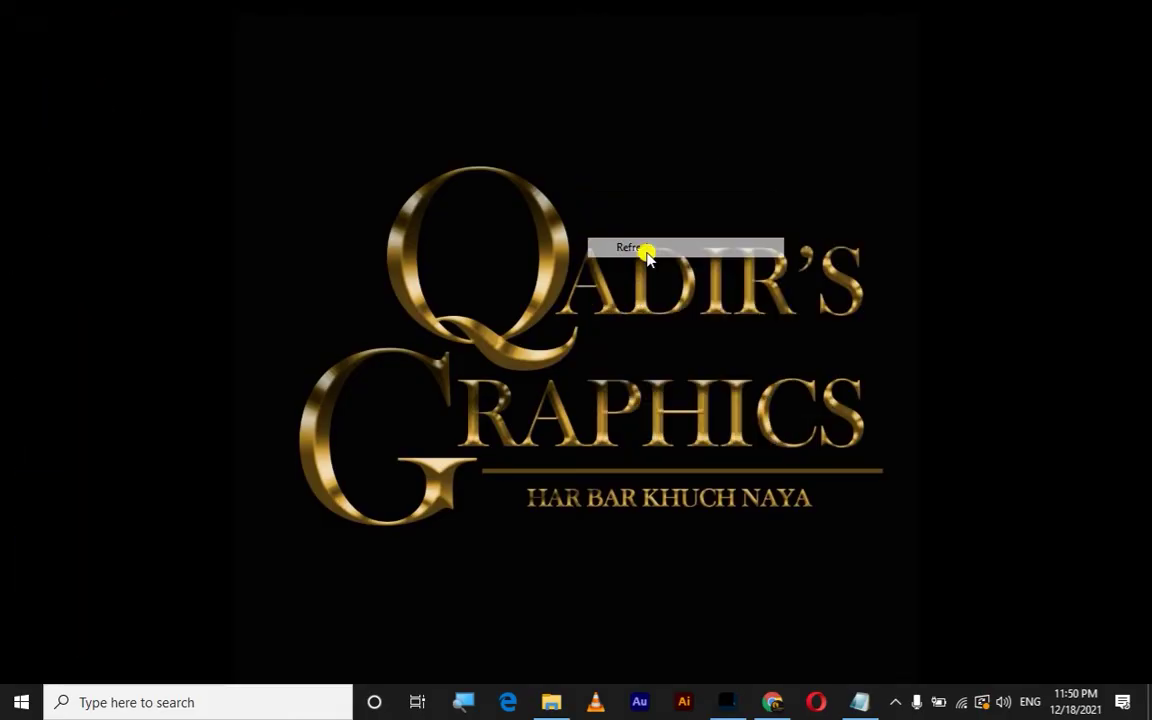
mouse_move(728, 702)
click(729, 708)
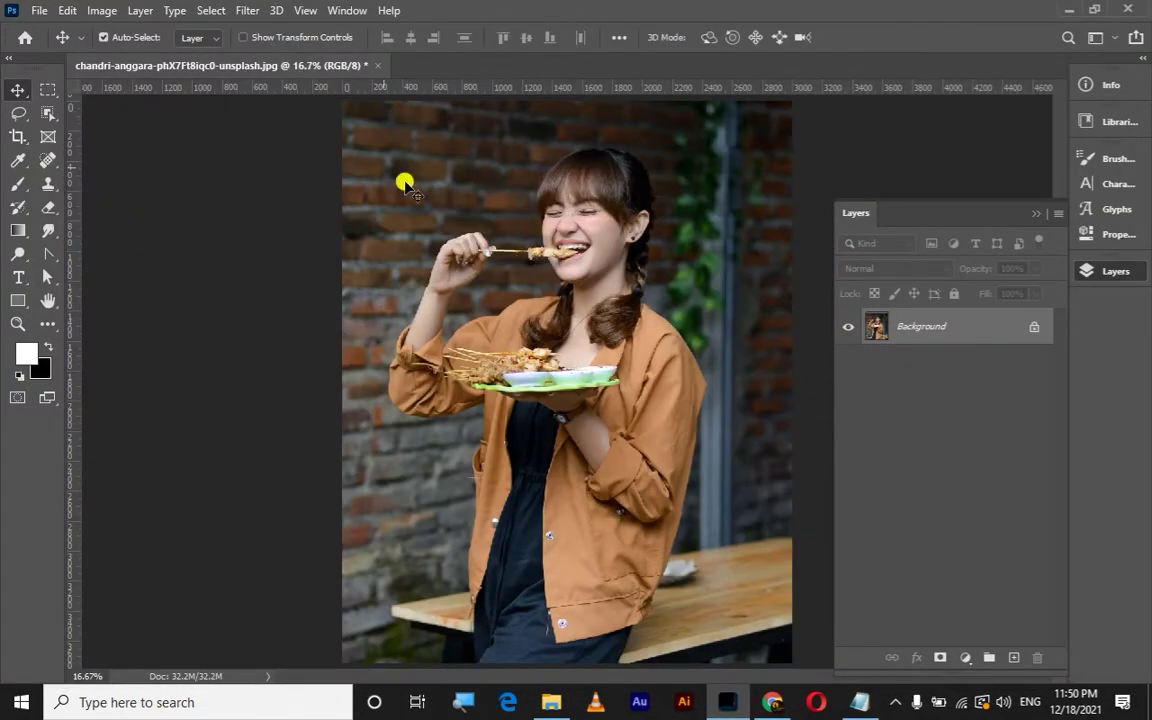
- Look at the Blur filters without applying one, refresh the desktop, and return to the photo
click(245, 10)
mouse_move(300, 214)
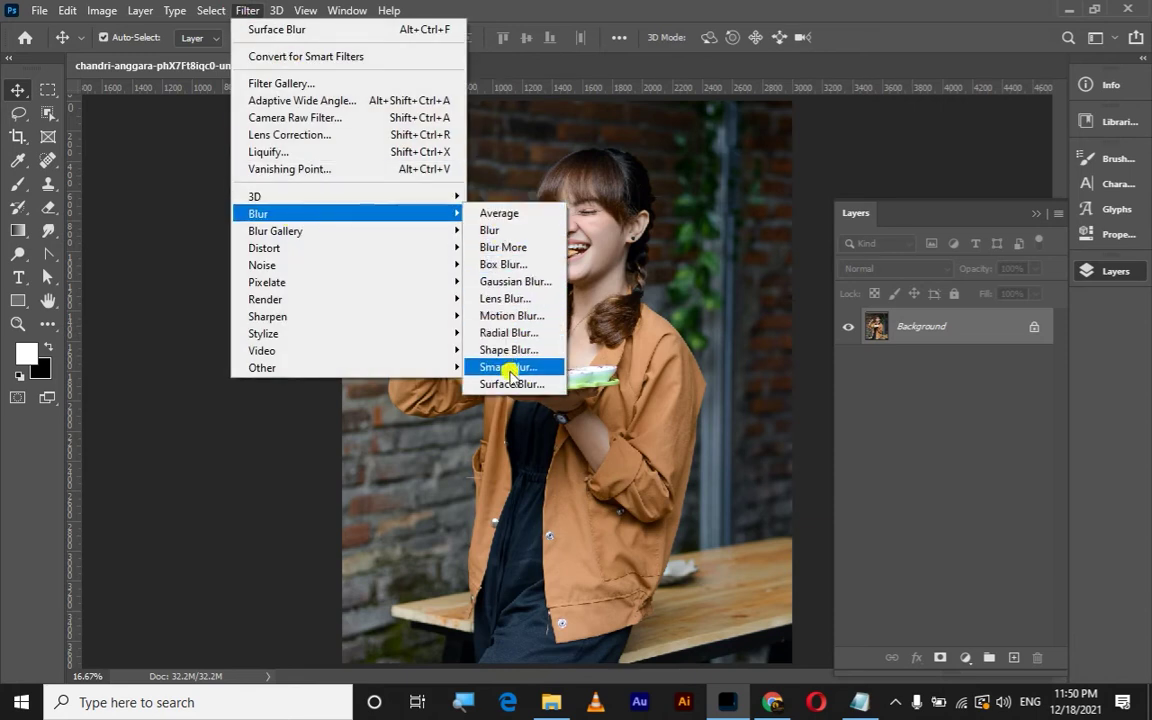
click(932, 5)
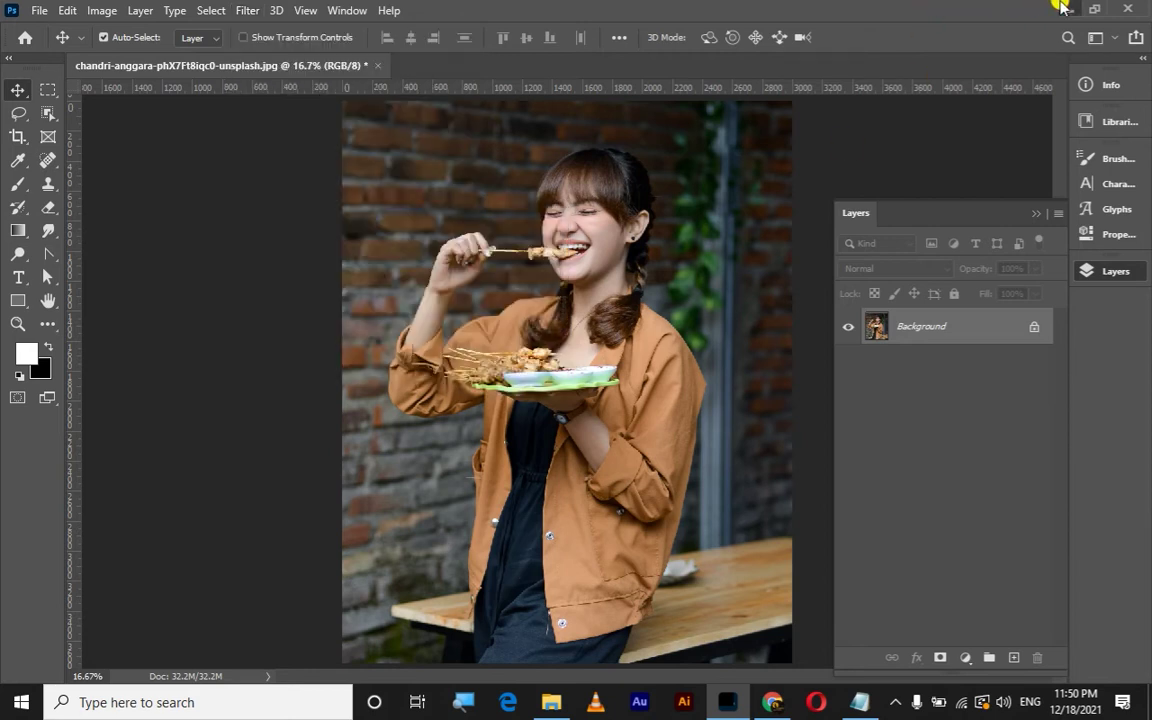
click(1062, 8)
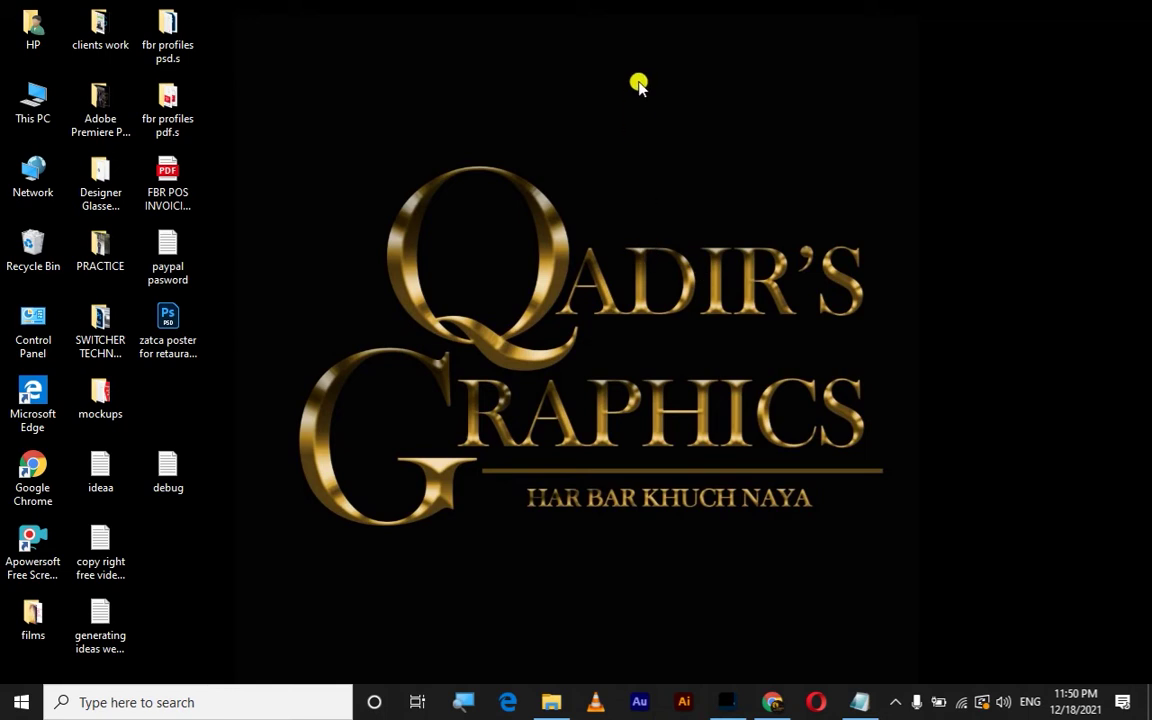
right_click(668, 136)
click(710, 202)
click(722, 708)
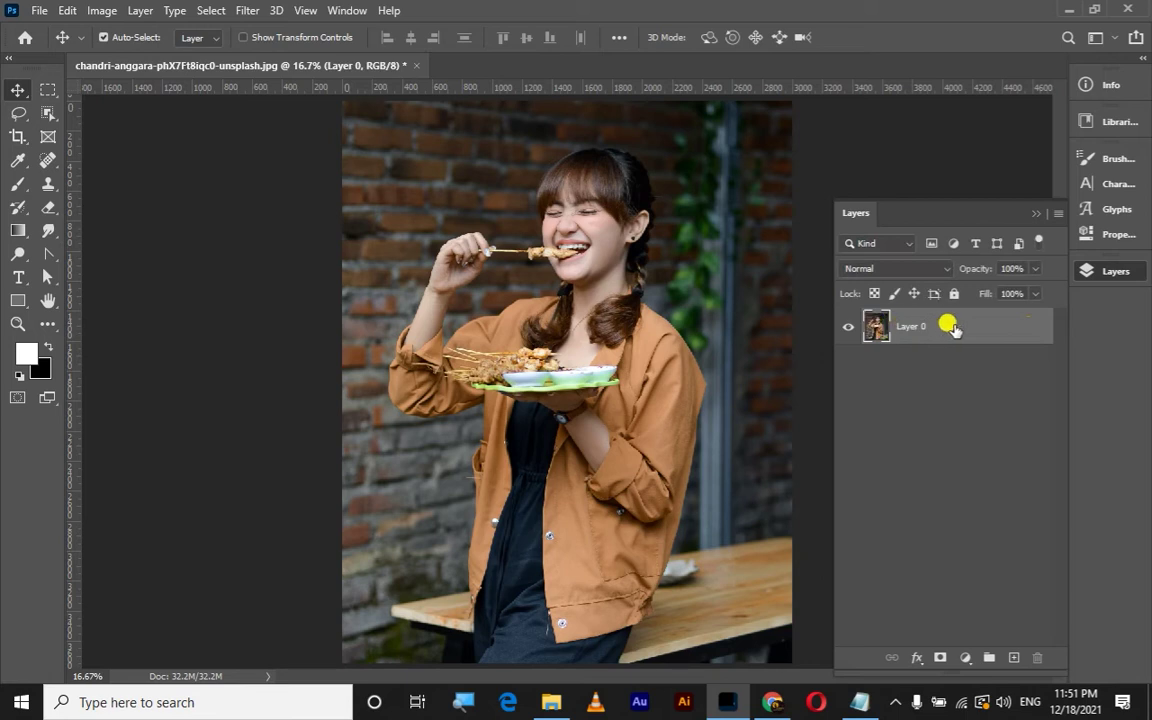
- Hide and reshow Layer 0 to check it, then duplicate it with Ctrl+J
click(846, 327)
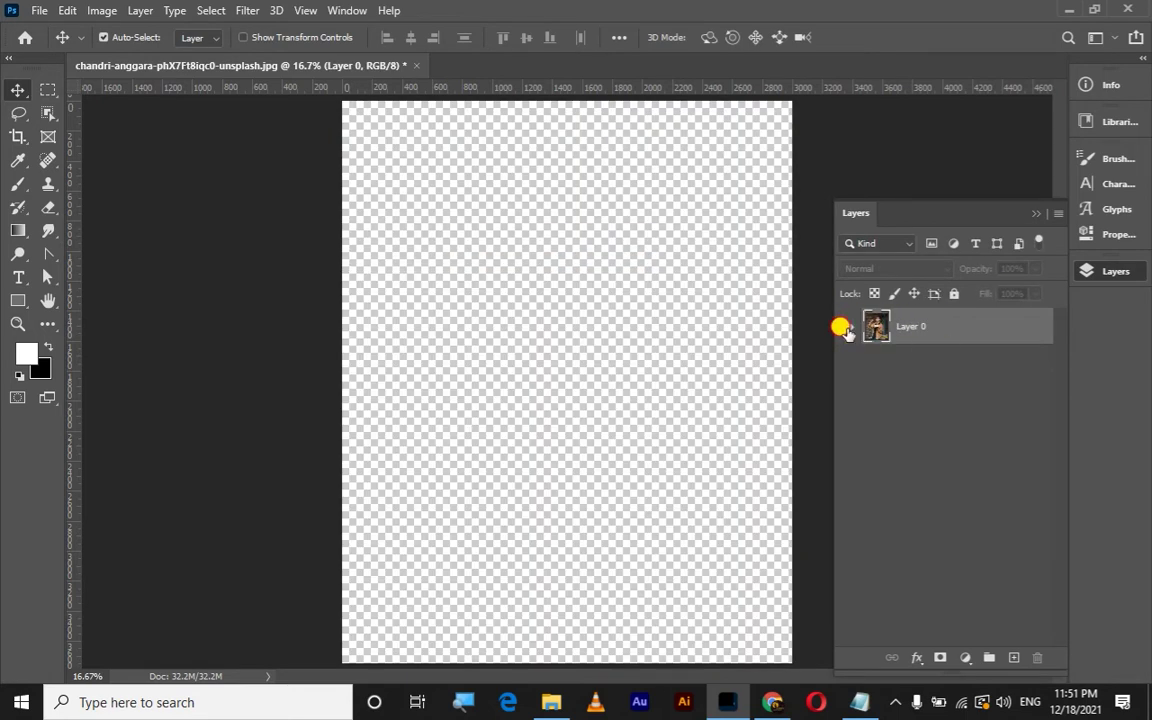
click(848, 327)
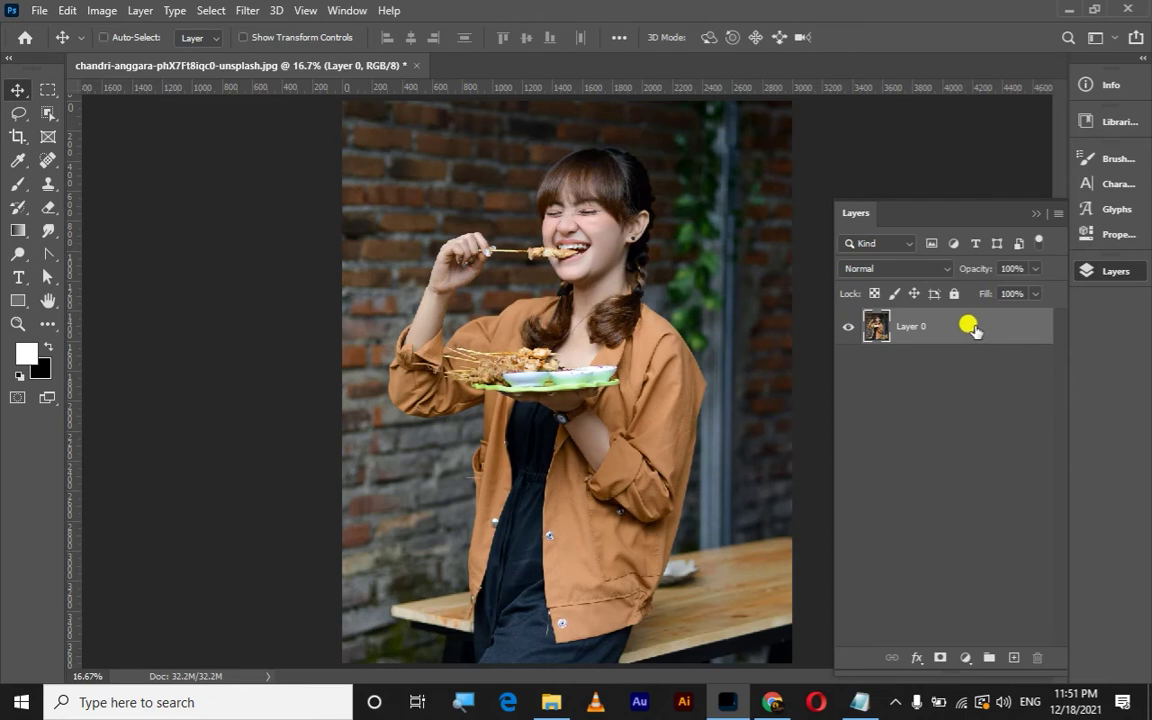
key(ctrl+j)
key(ctrl+j)
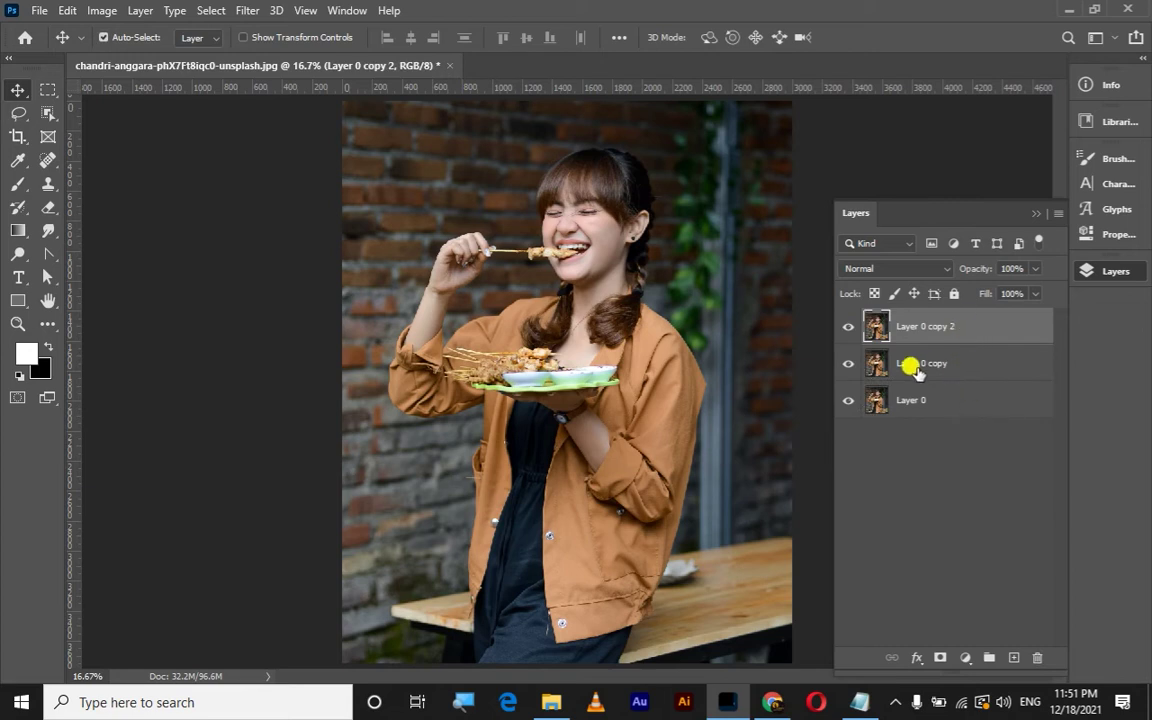
- Fully lock Layer 0 copy and Layer 0
click(985, 367)
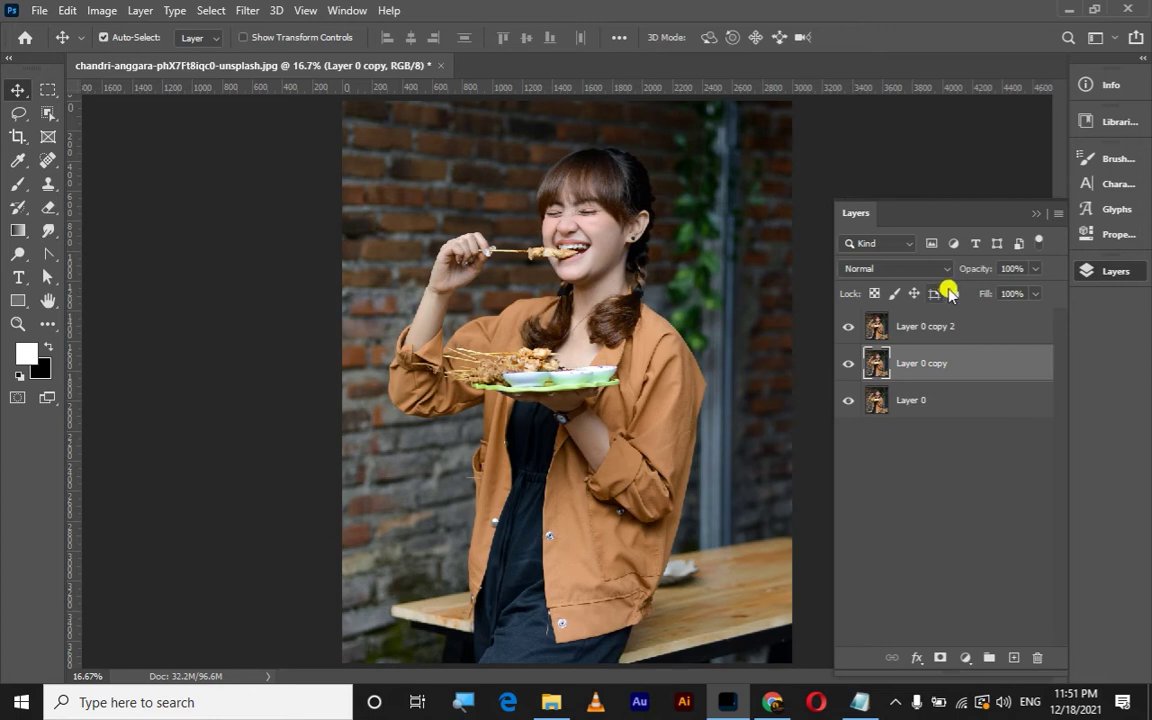
click(954, 293)
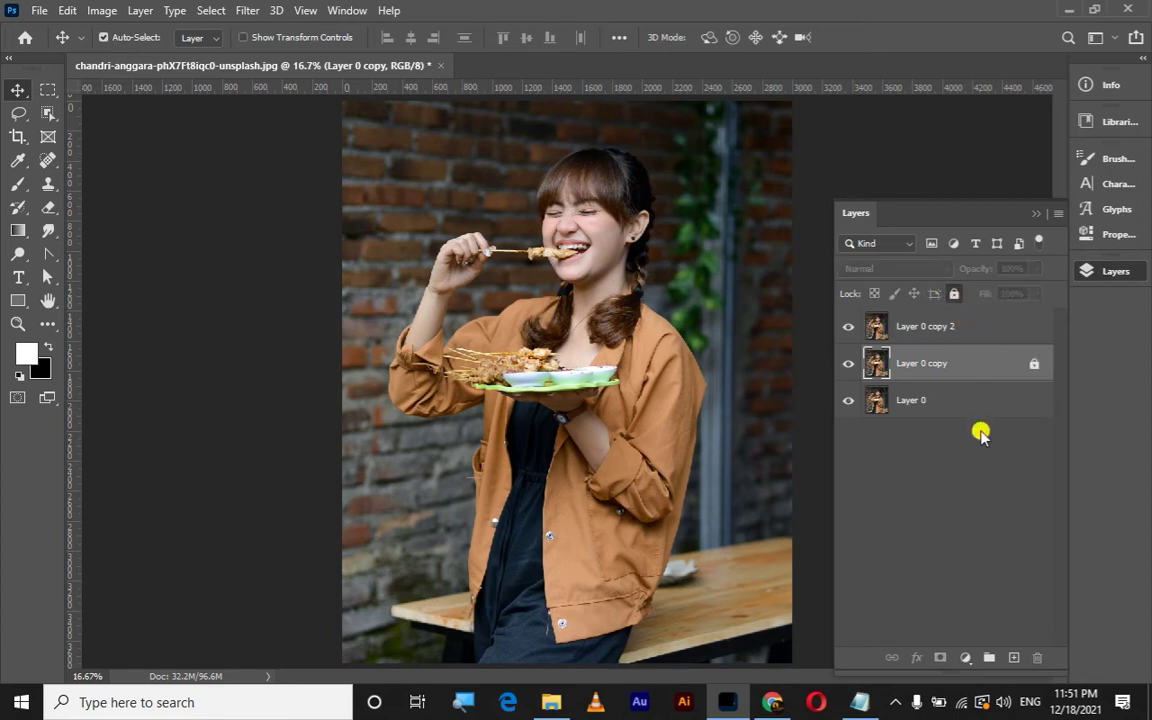
click(950, 400)
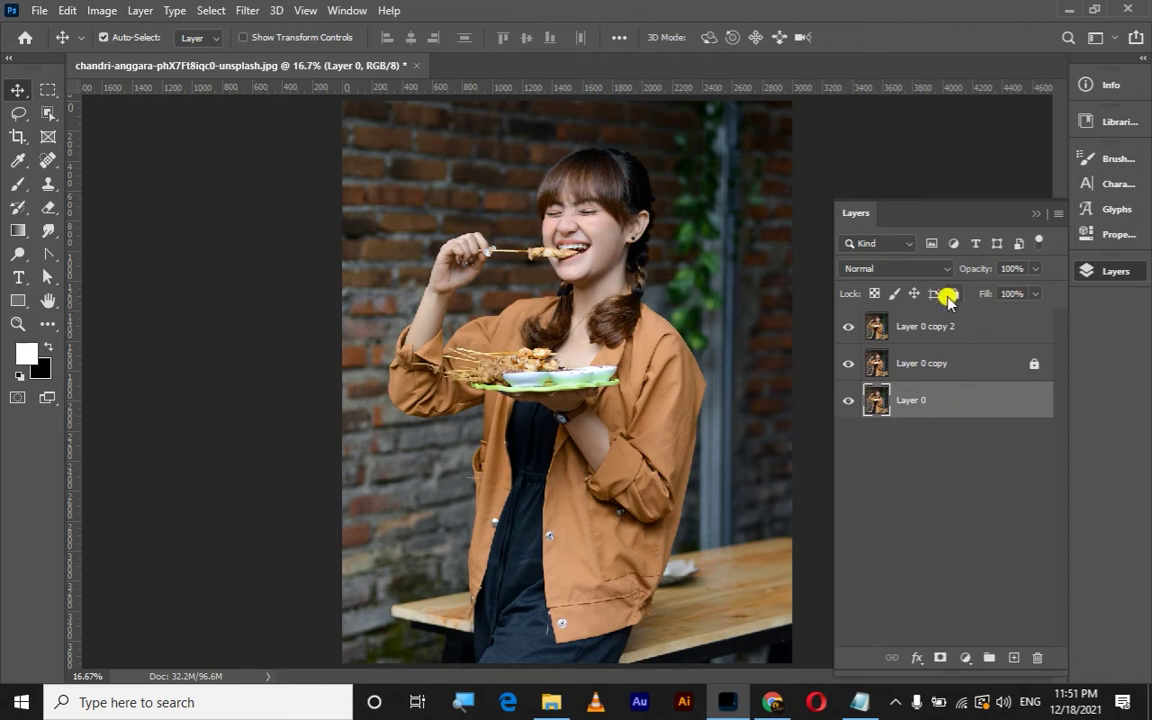
click(952, 294)
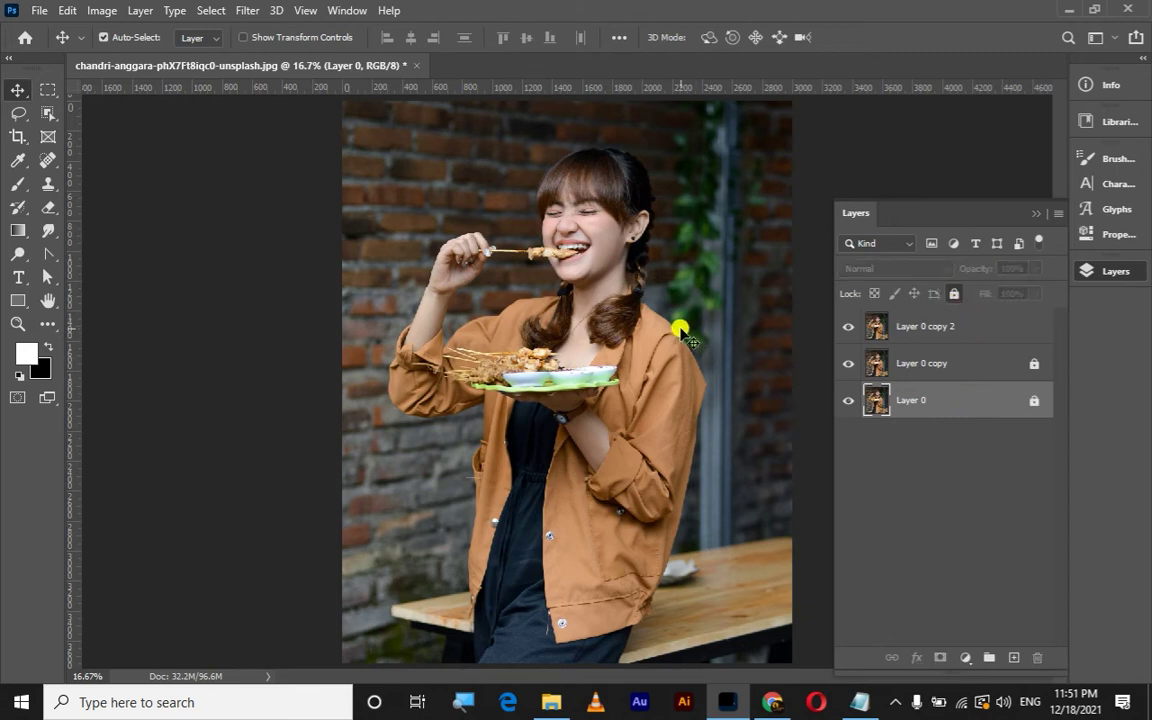
- Apply Remove Background to Layer 0 copy 2 from its Properties quick actions
click(982, 328)
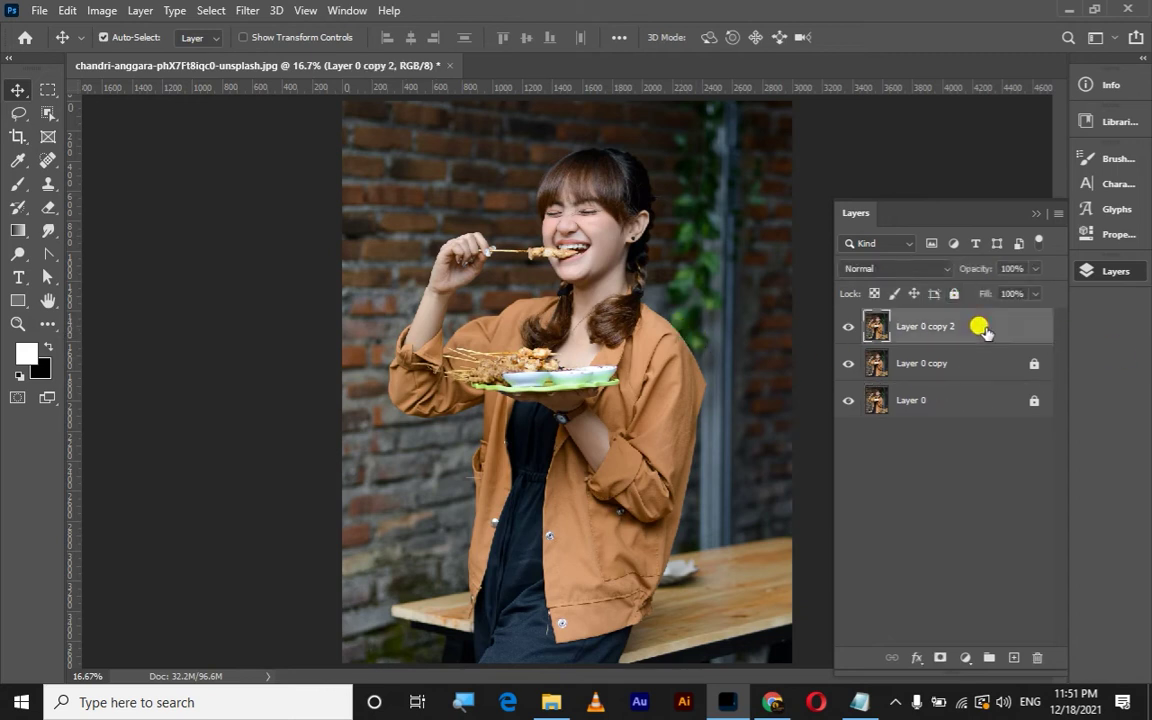
click(1113, 236)
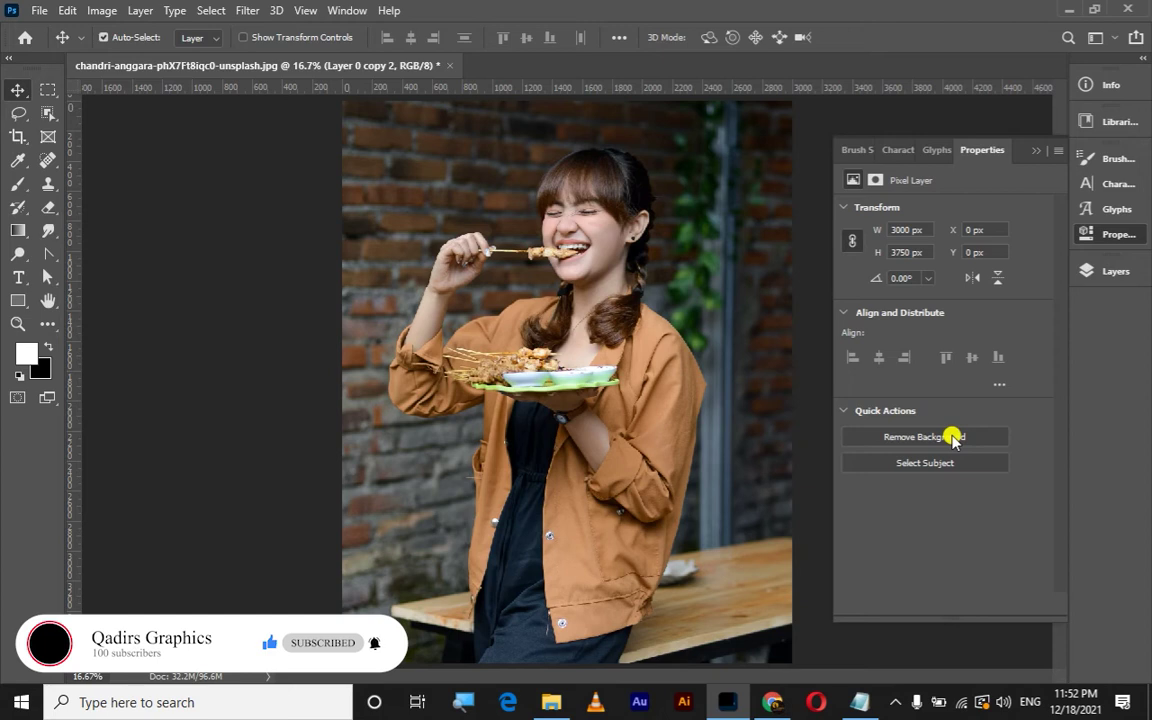
click(952, 437)
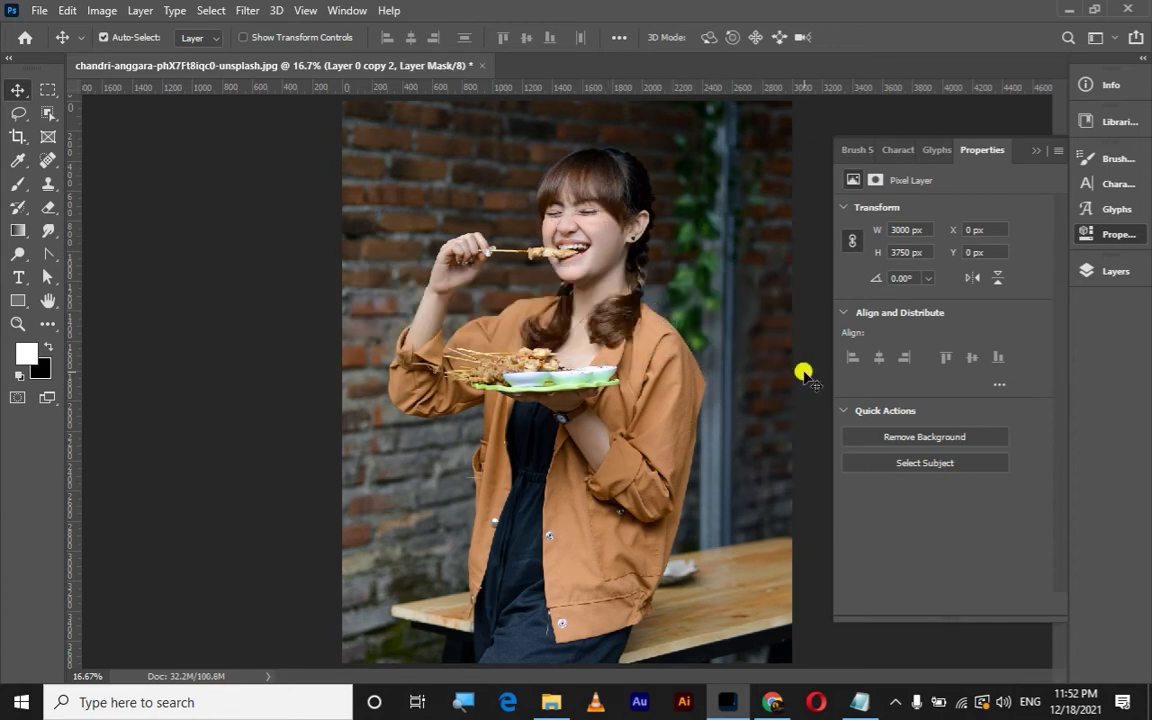
- Back in Layers, toggle layer visibility to inspect the cut-out, leaving Layer 0 hidden
click(1040, 150)
click(1112, 270)
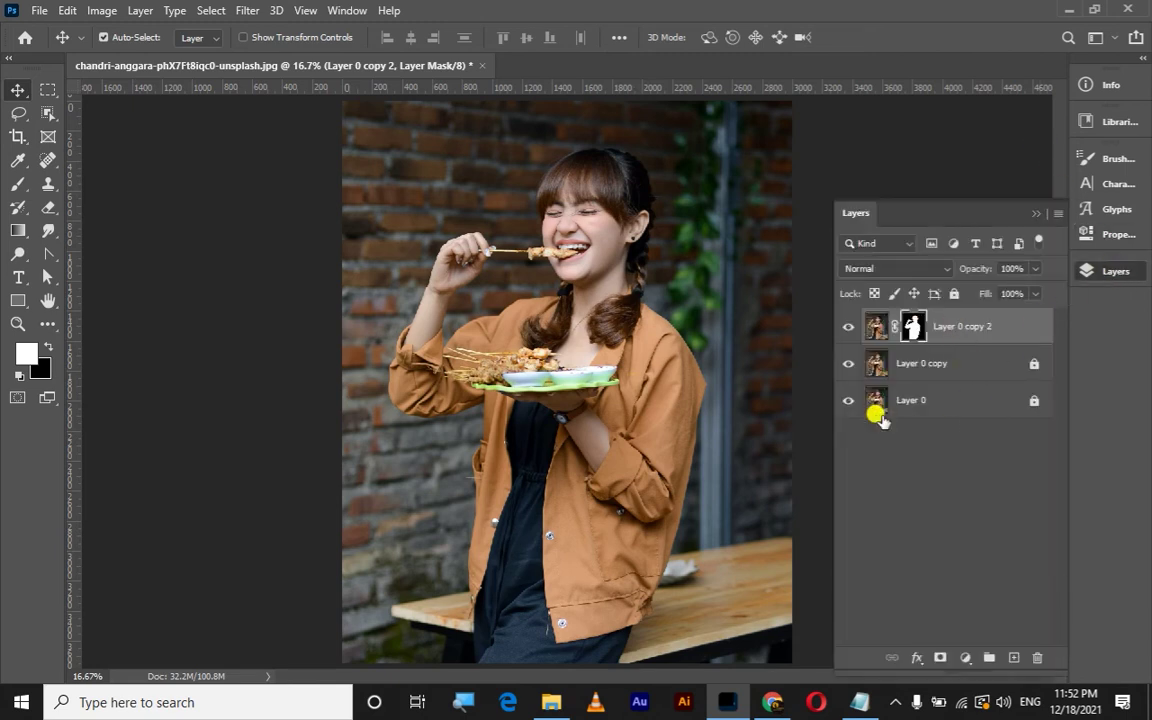
click(848, 400)
click(848, 363)
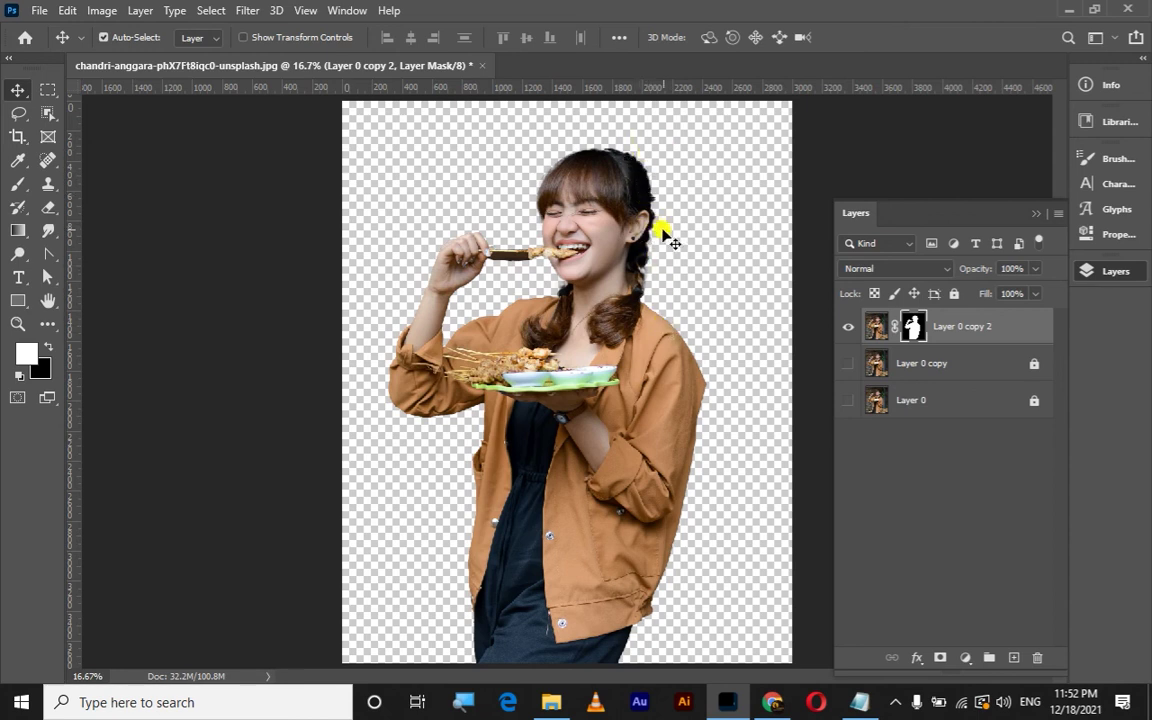
click(847, 364)
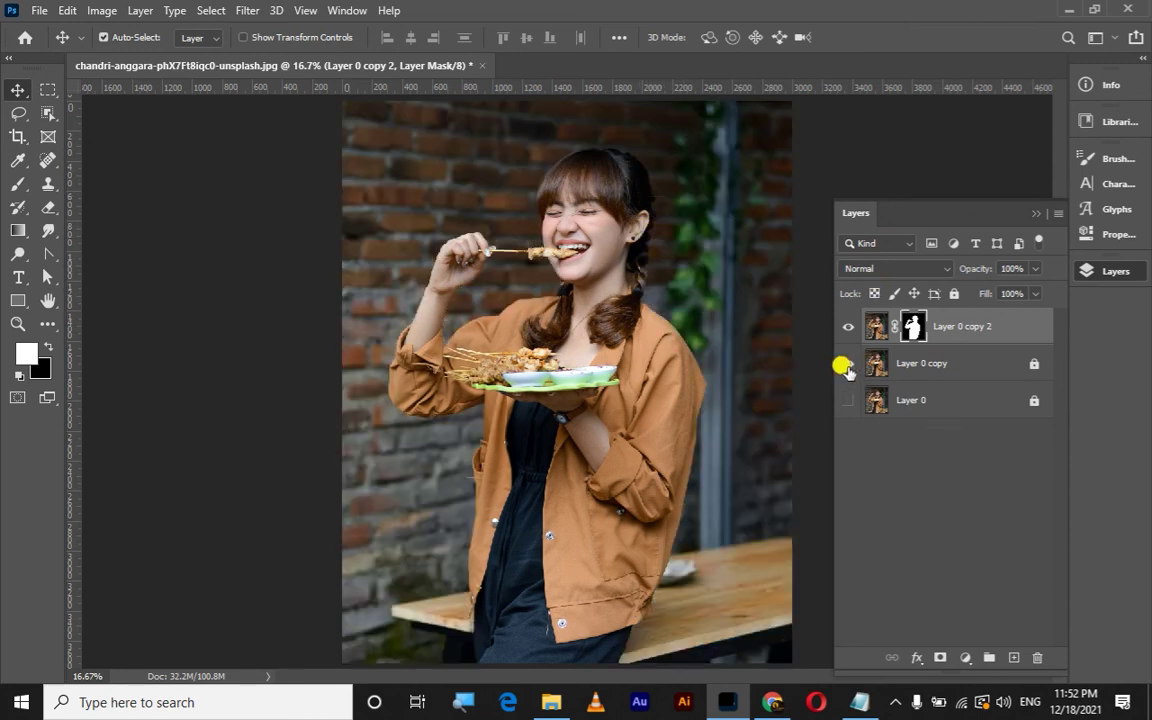
click(847, 400)
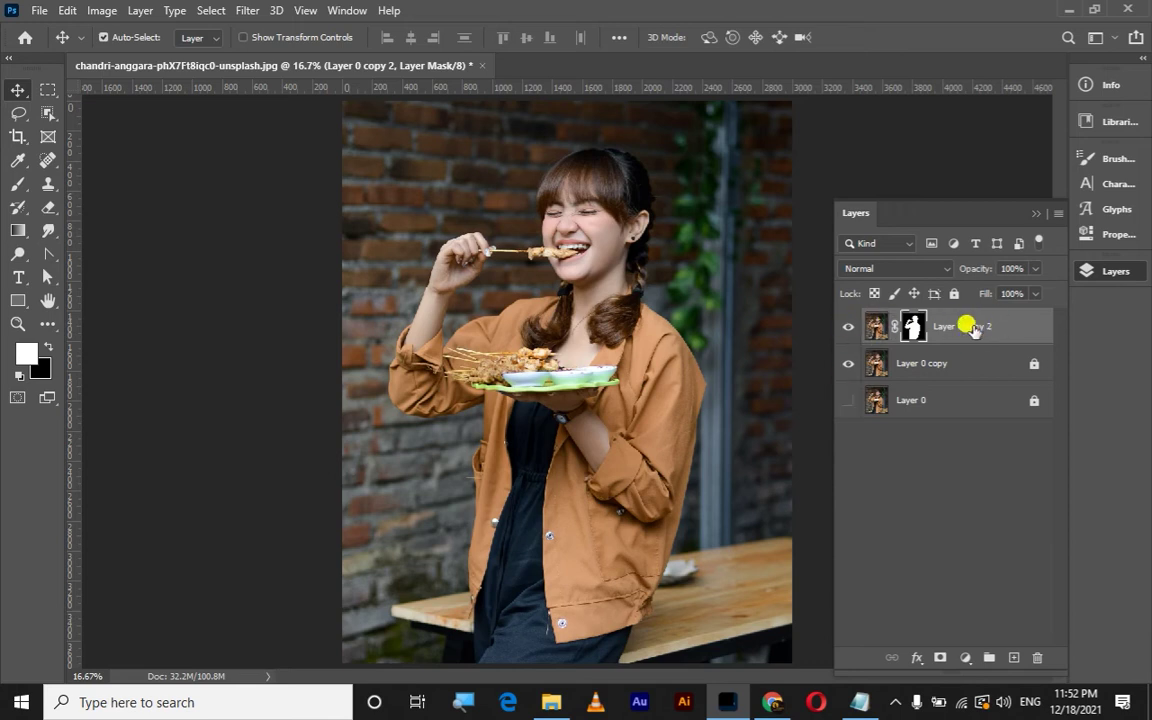
- Fully lock Layer 0 copy 2 and unlock Layer 0 copy
key(ctrl+2)
click(953, 295)
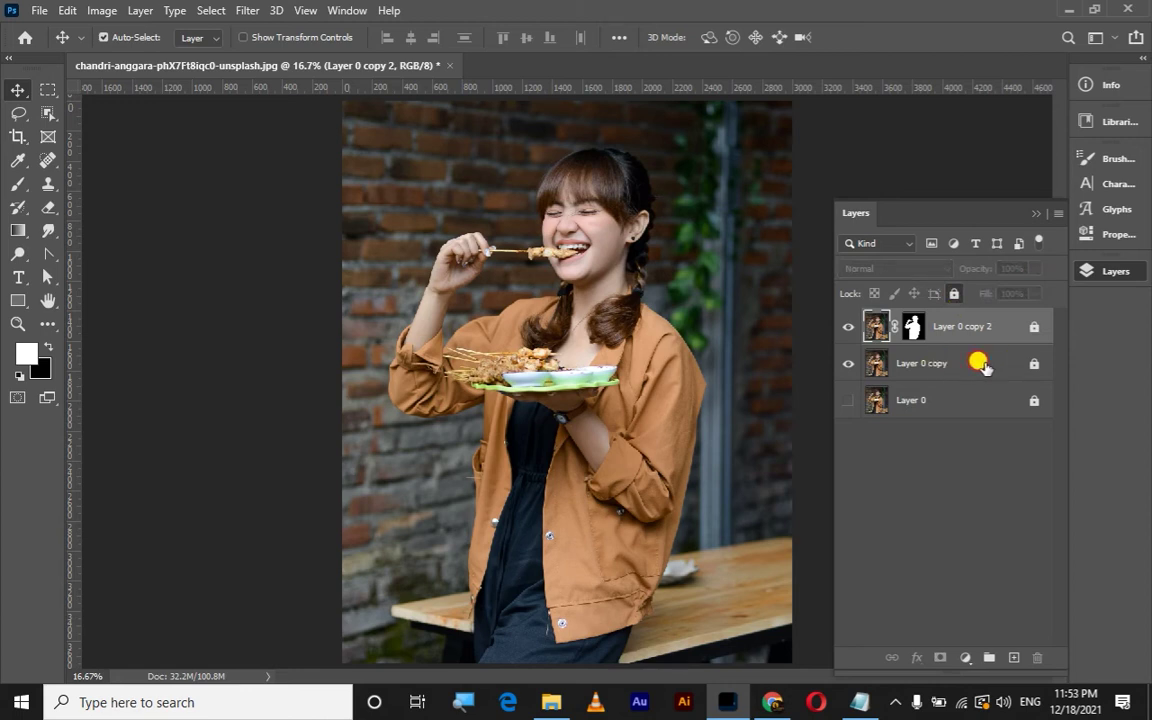
click(1015, 364)
click(1033, 365)
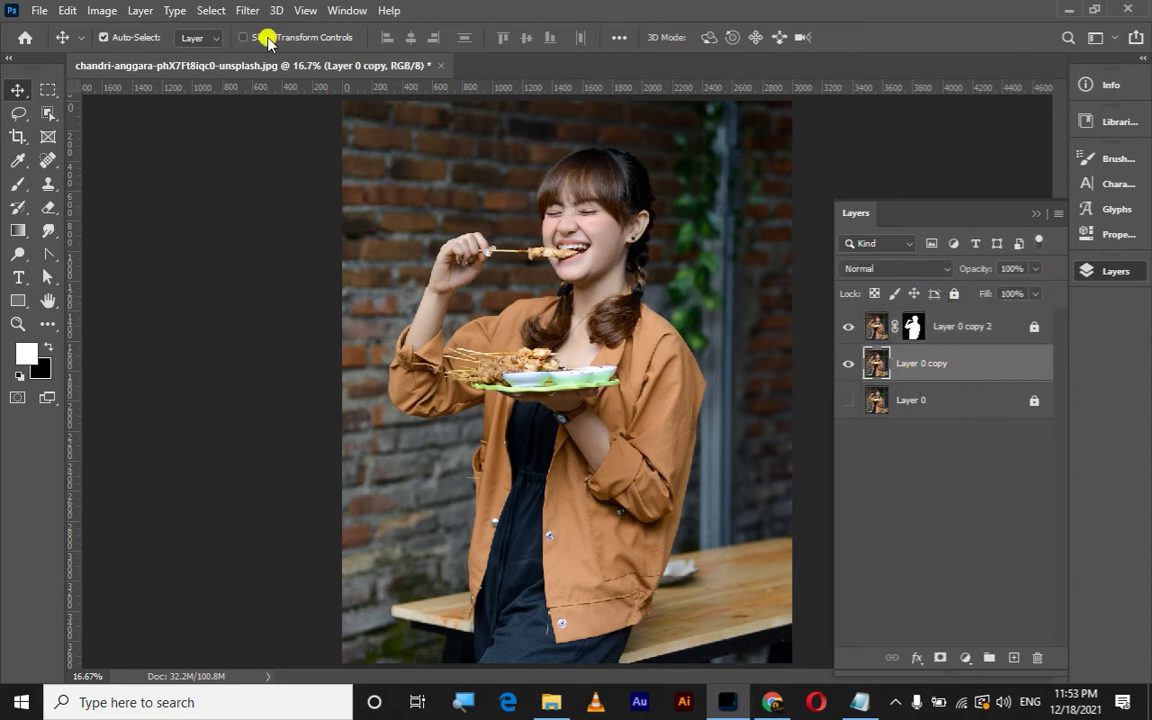
- Convert Layer 0 copy to a smart object for smart filters
click(250, 12)
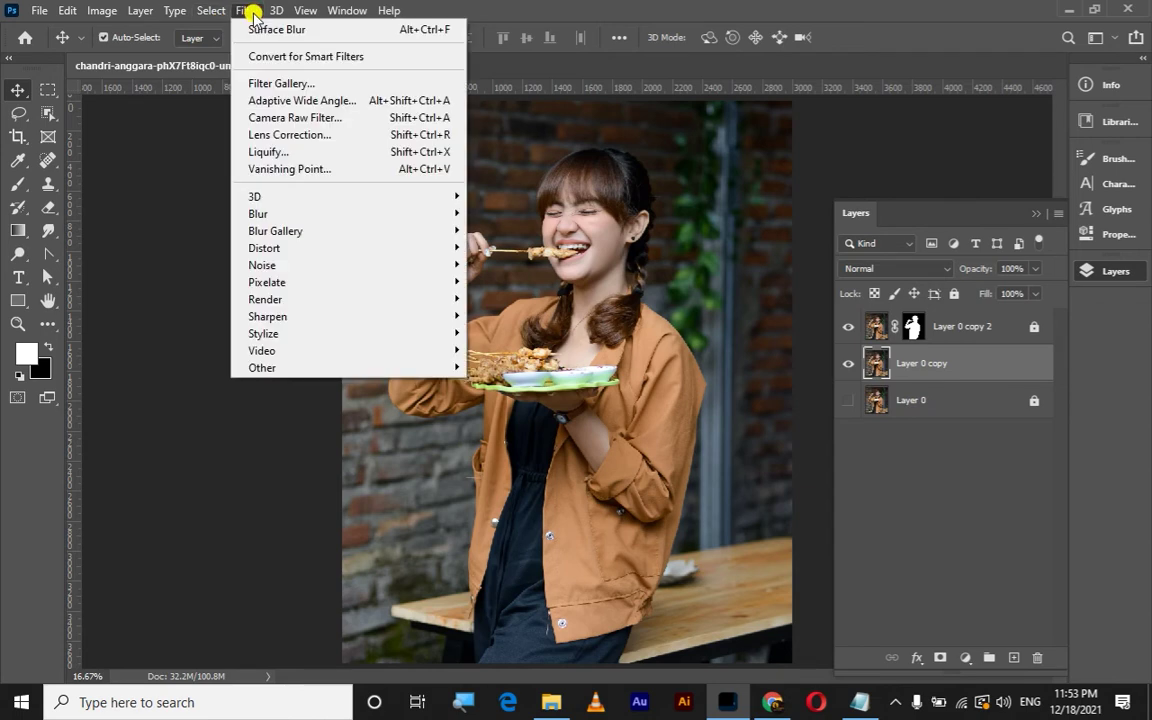
click(288, 58)
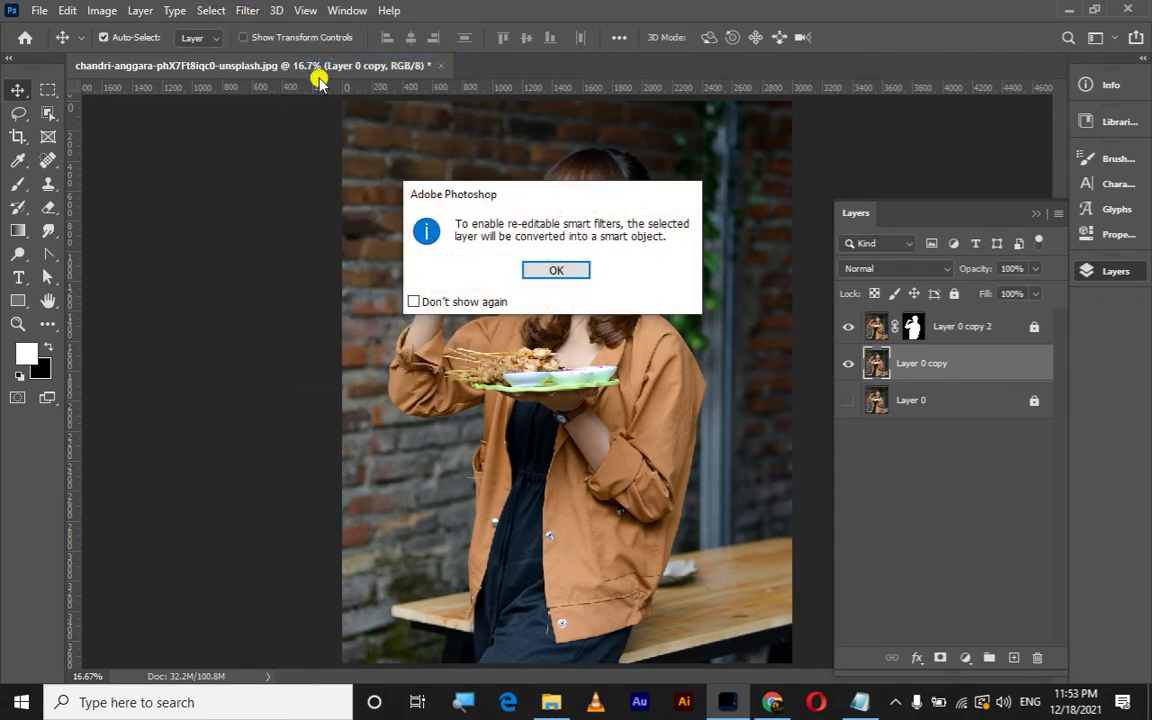
click(526, 276)
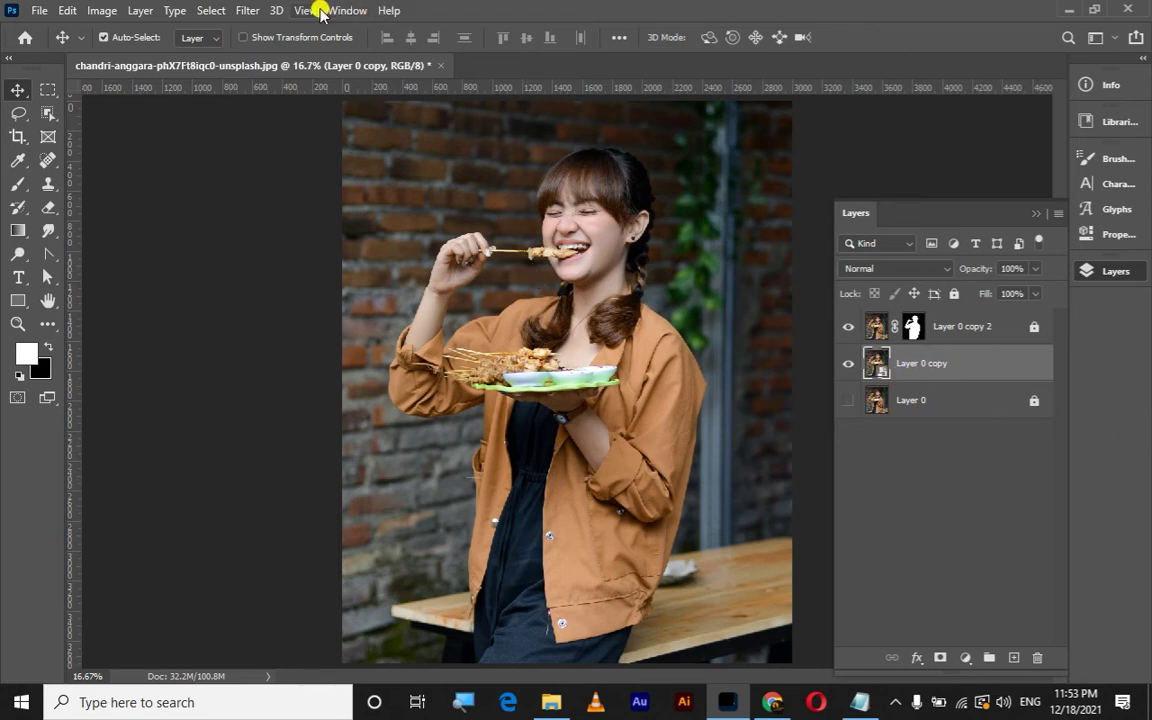
- Apply a Surface Blur with radius 25, after trying radii 140 and 30
click(247, 12)
mouse_move(258, 214)
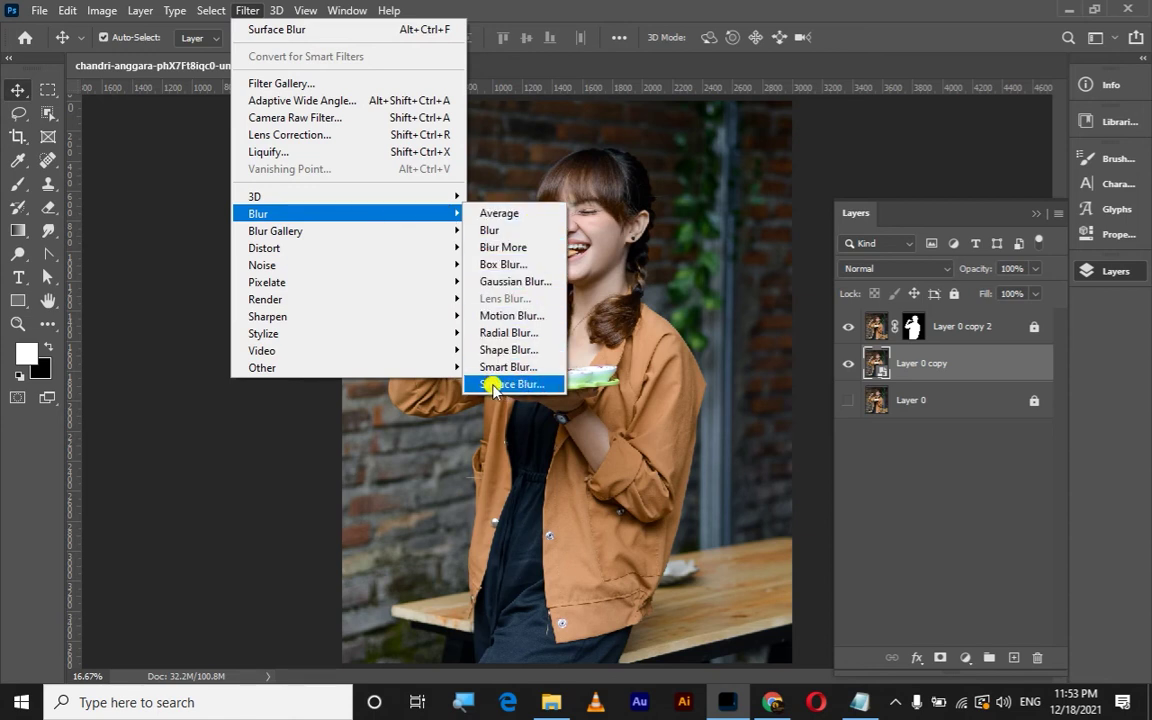
click(511, 388)
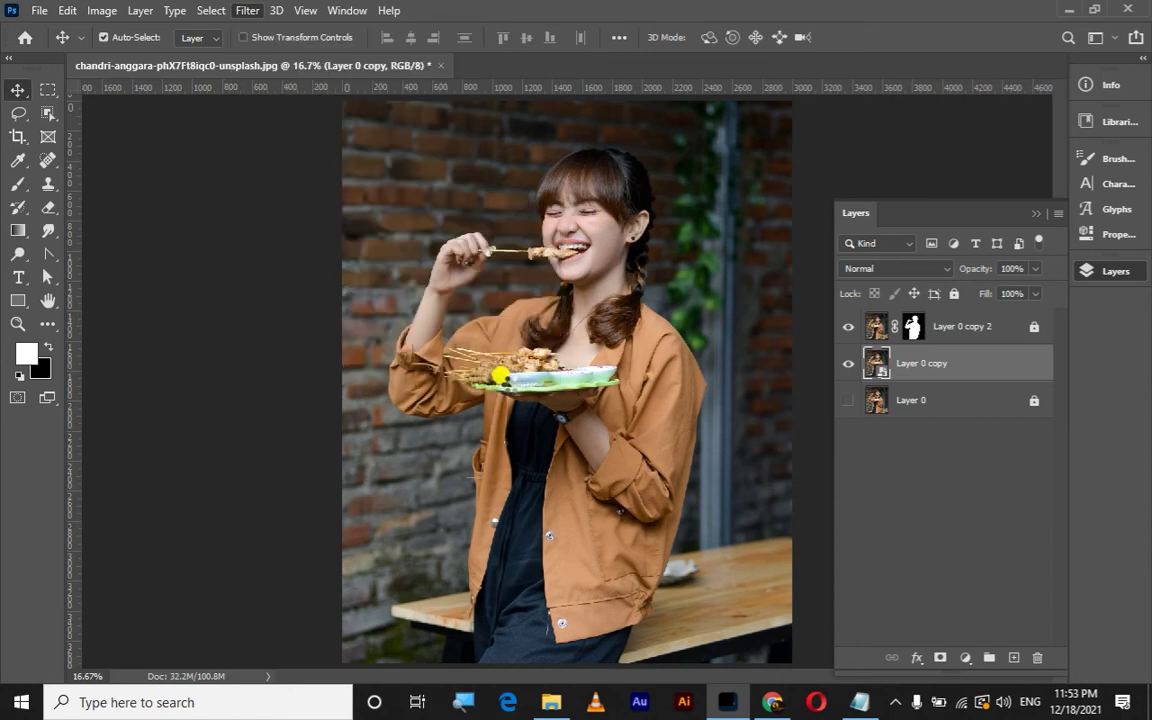
drag(815, 98, 877, 161)
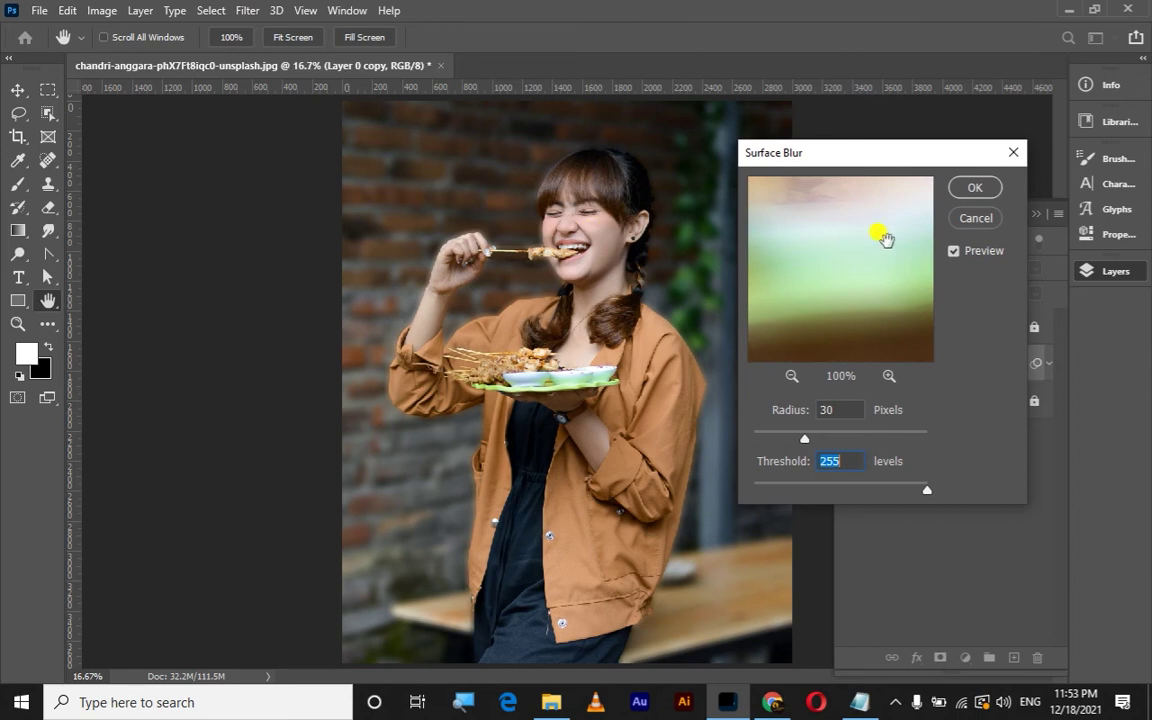
click(956, 253)
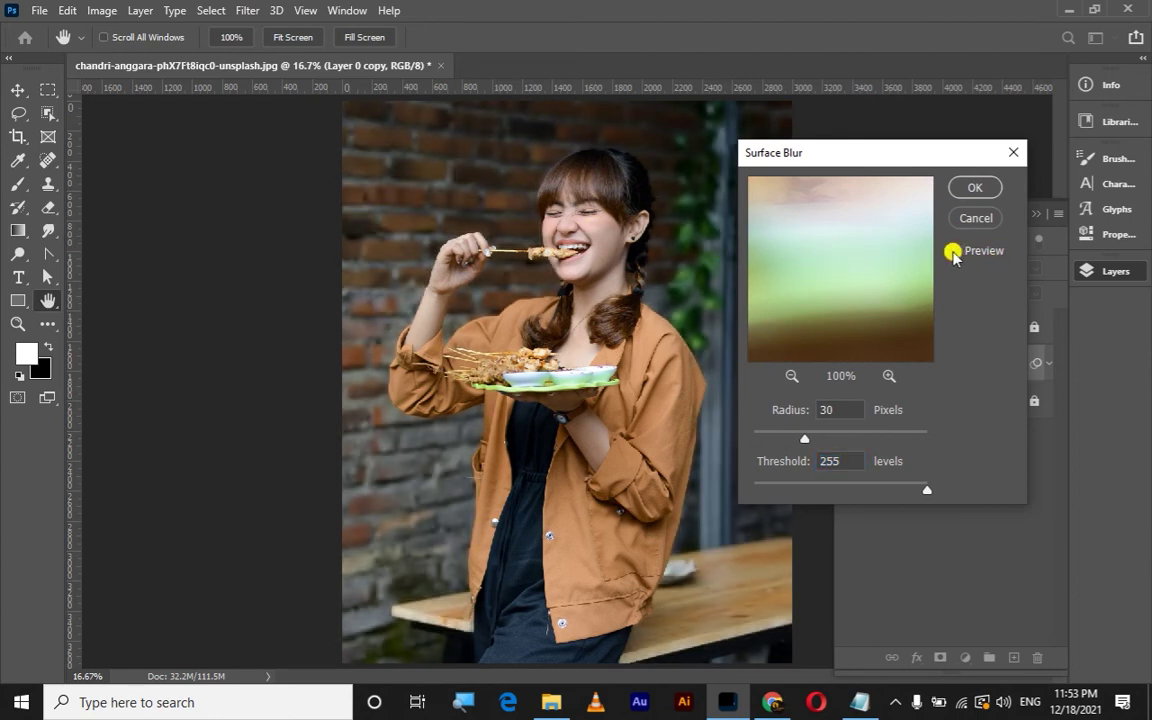
click(956, 251)
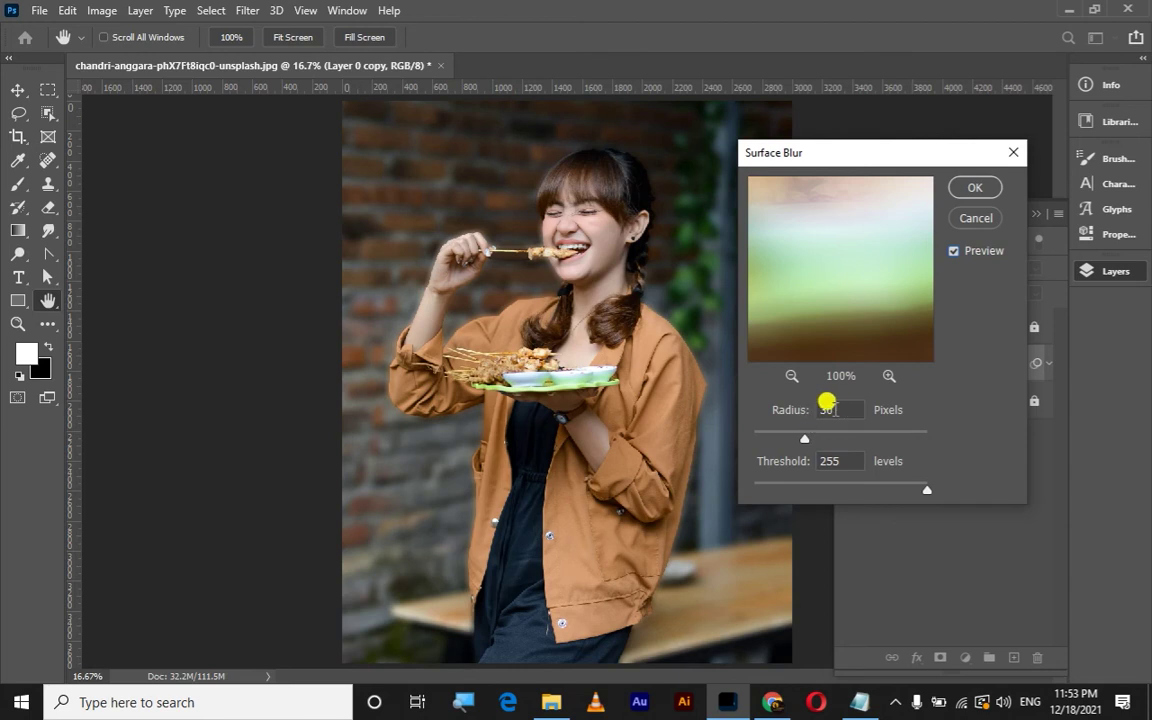
click(818, 405)
text(1)
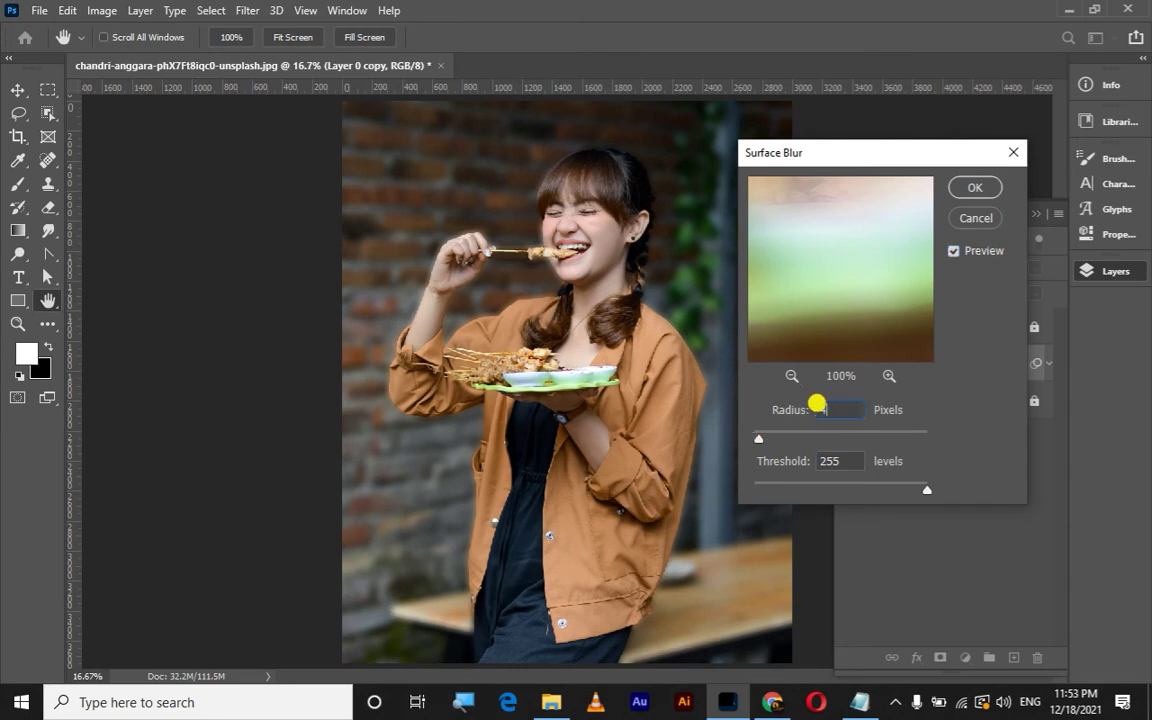
text(40)
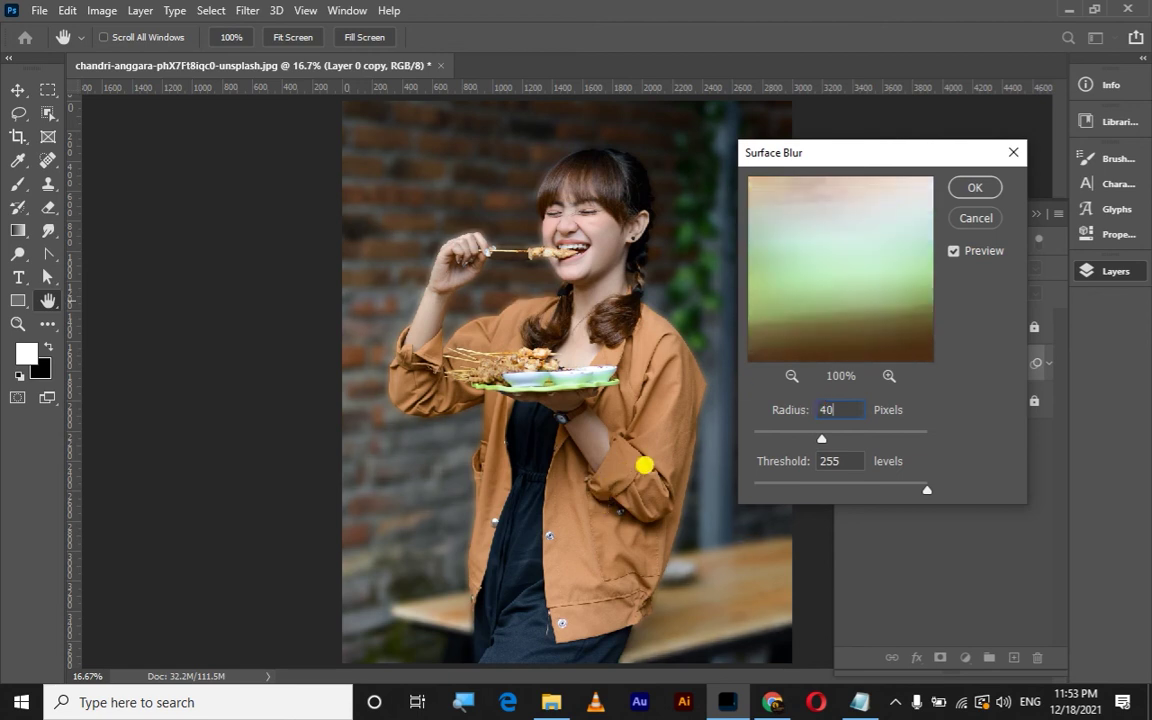
click(798, 399)
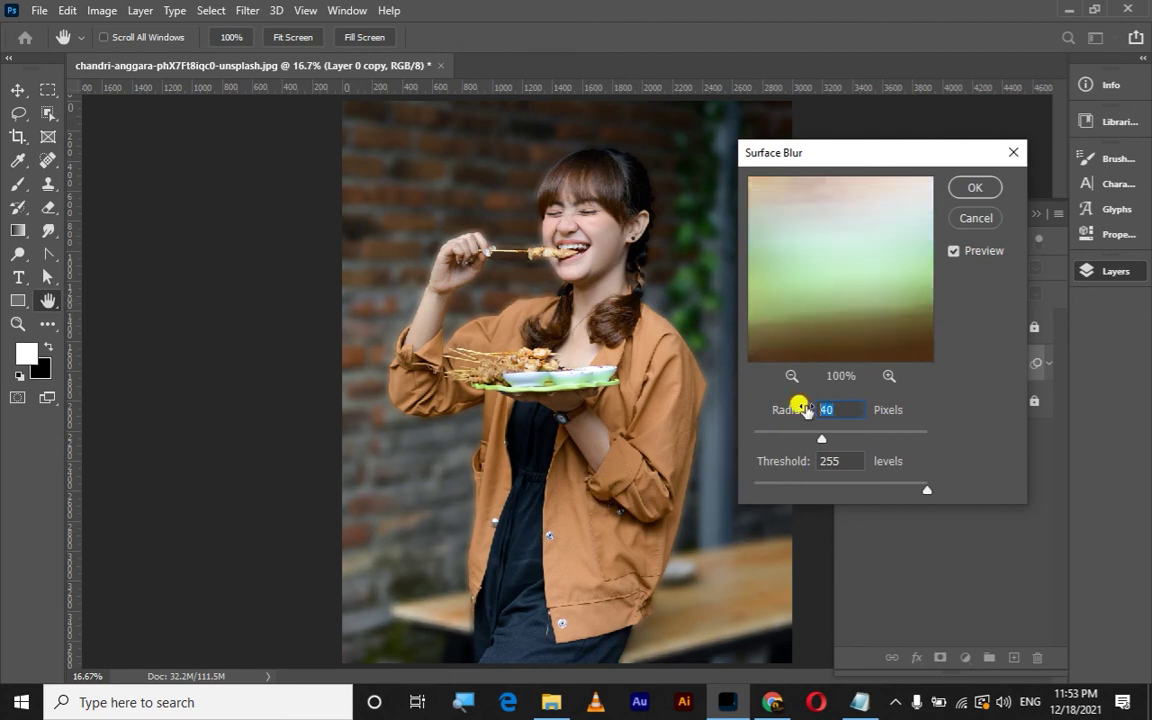
text(30)
click(794, 404)
text(25)
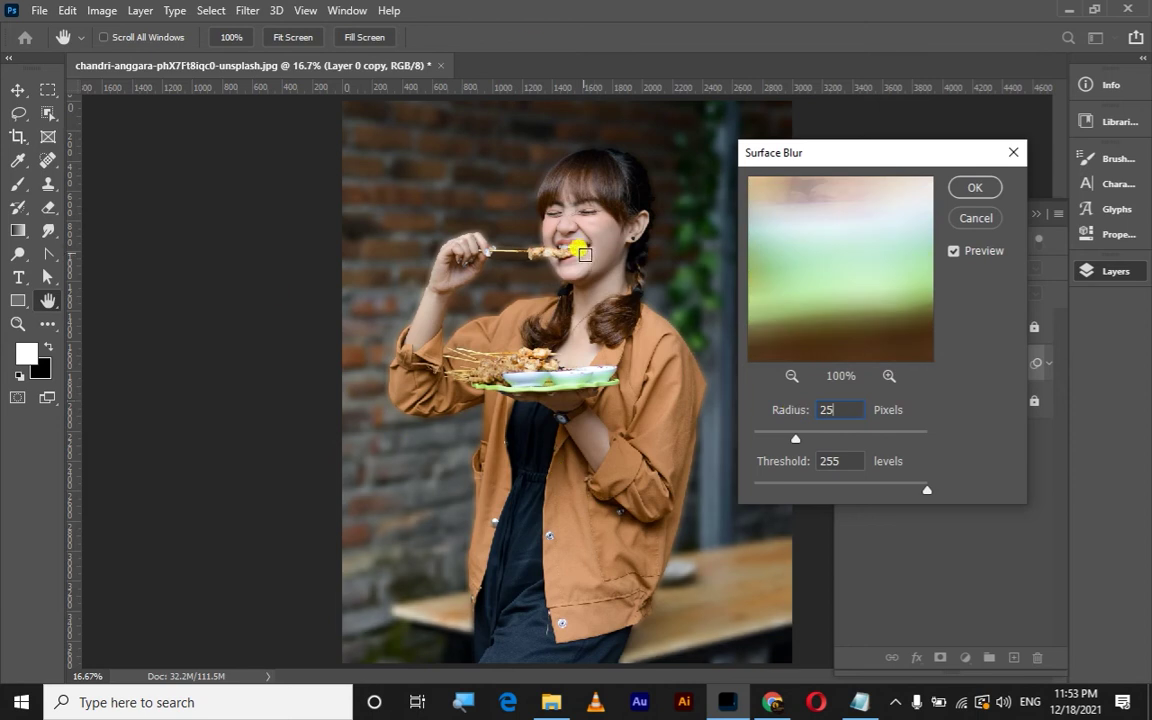
click(972, 185)
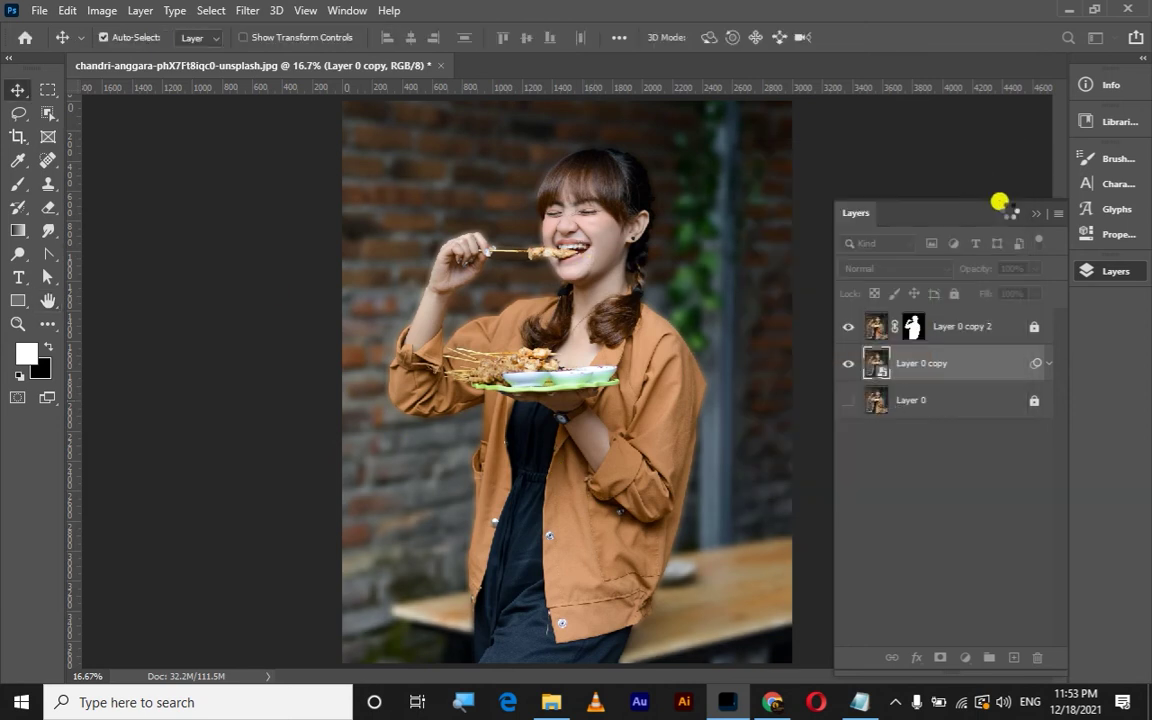
- Group Layer 0 copy 2 and Layer 0 copy into Group 1
click(1046, 366)
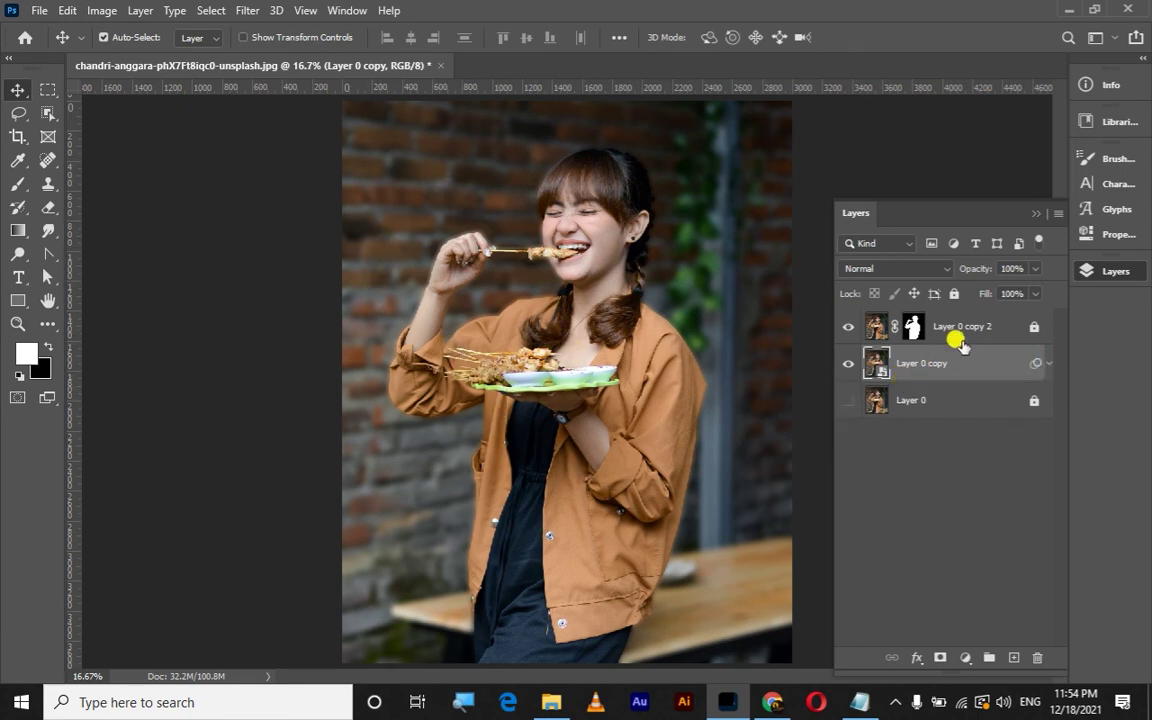
click(1012, 328)
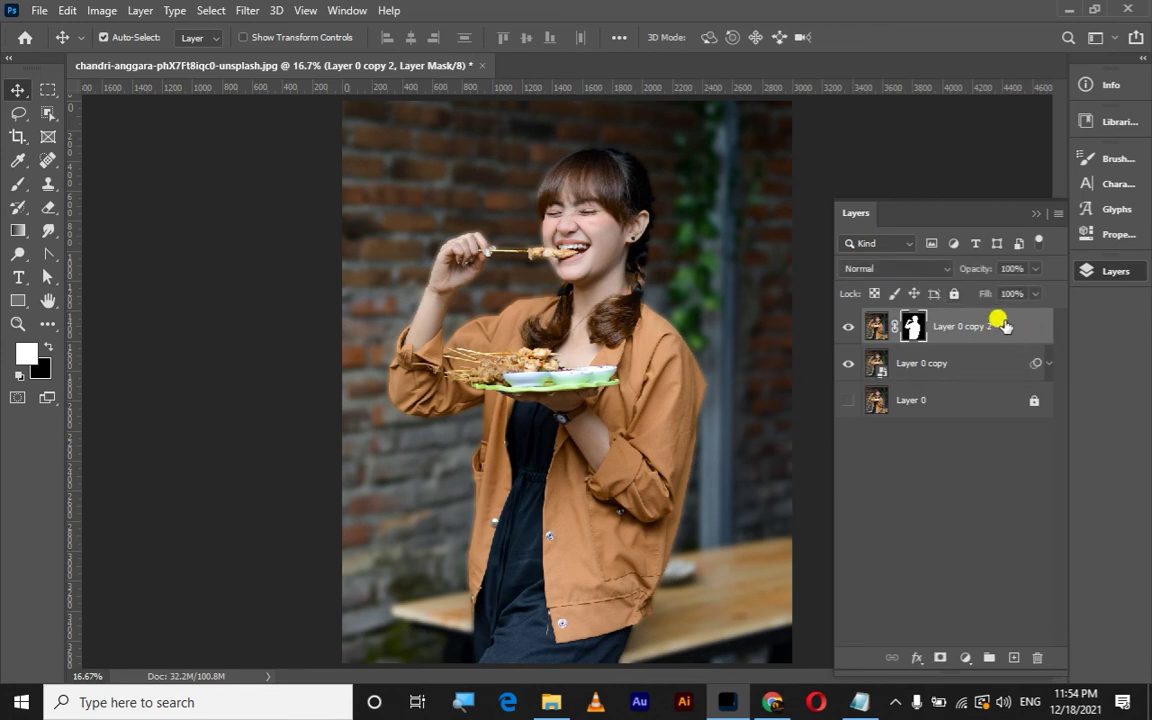
click(1010, 328)
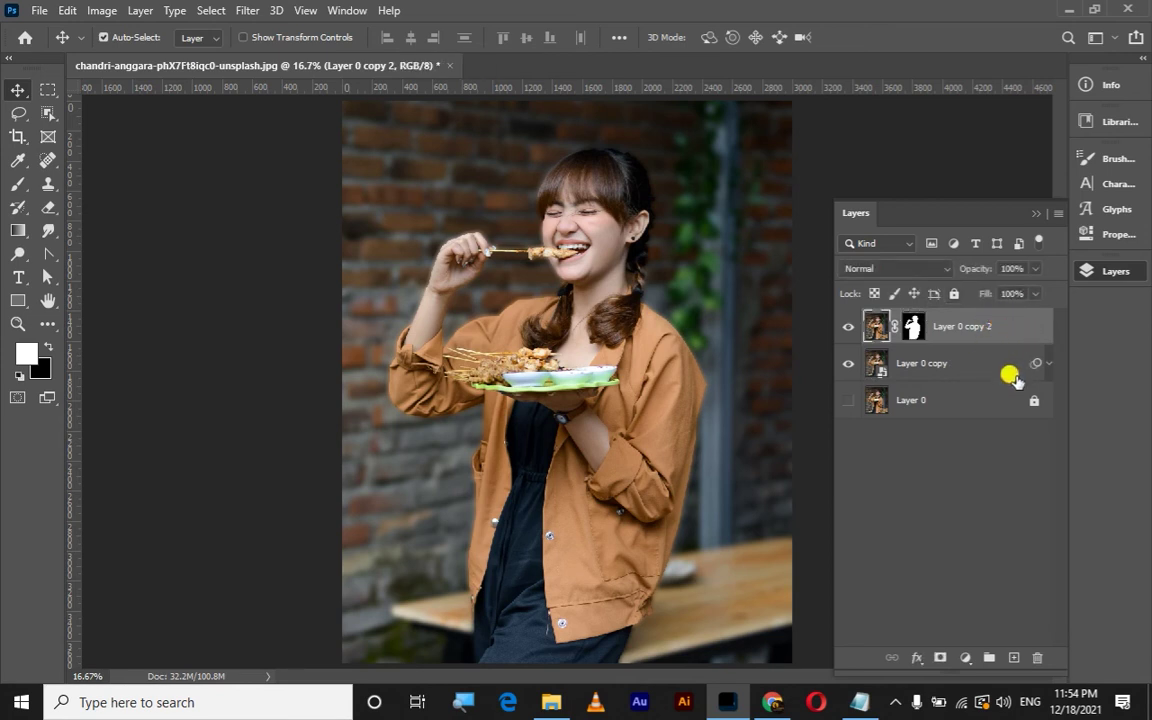
ctrl+click(1012, 375)
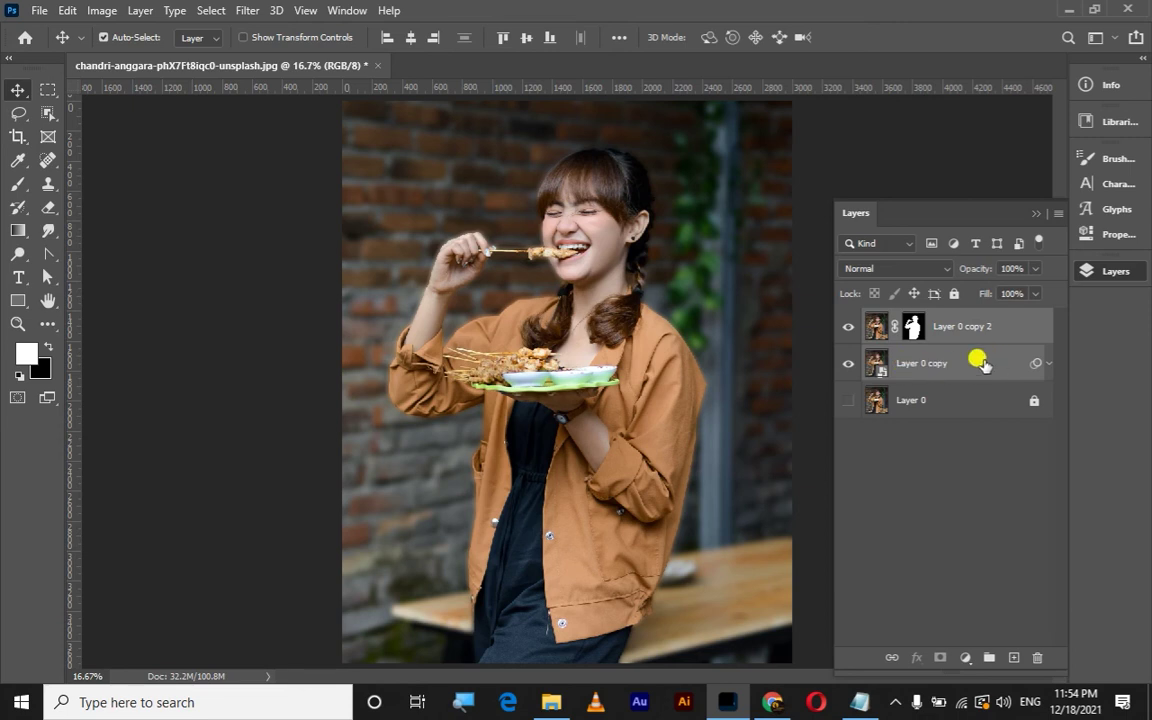
key(ctrl+g)
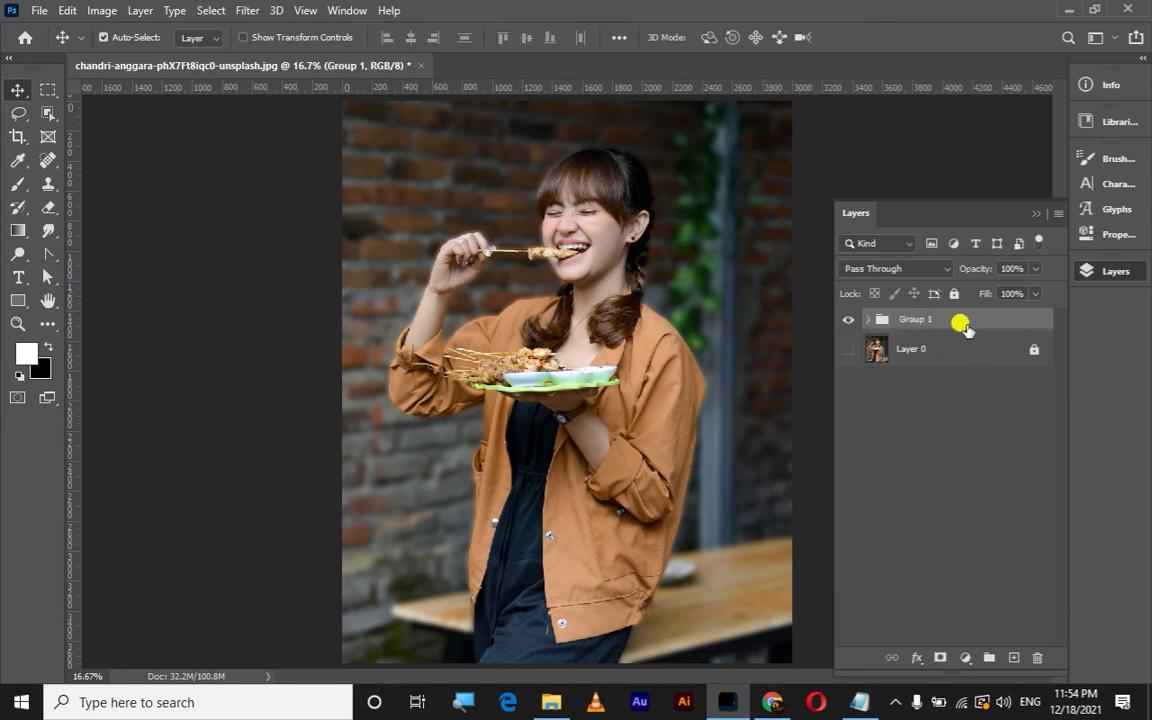
- Make Layer 0 visible again, select it and unlock it
click(848, 349)
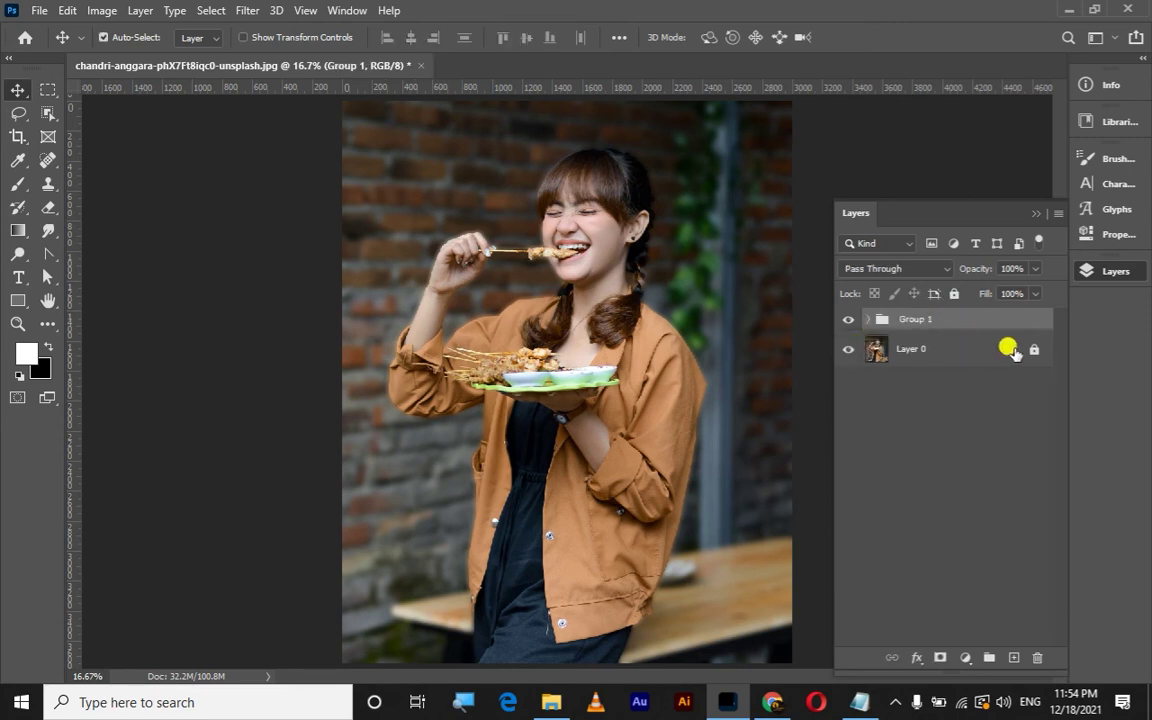
click(940, 349)
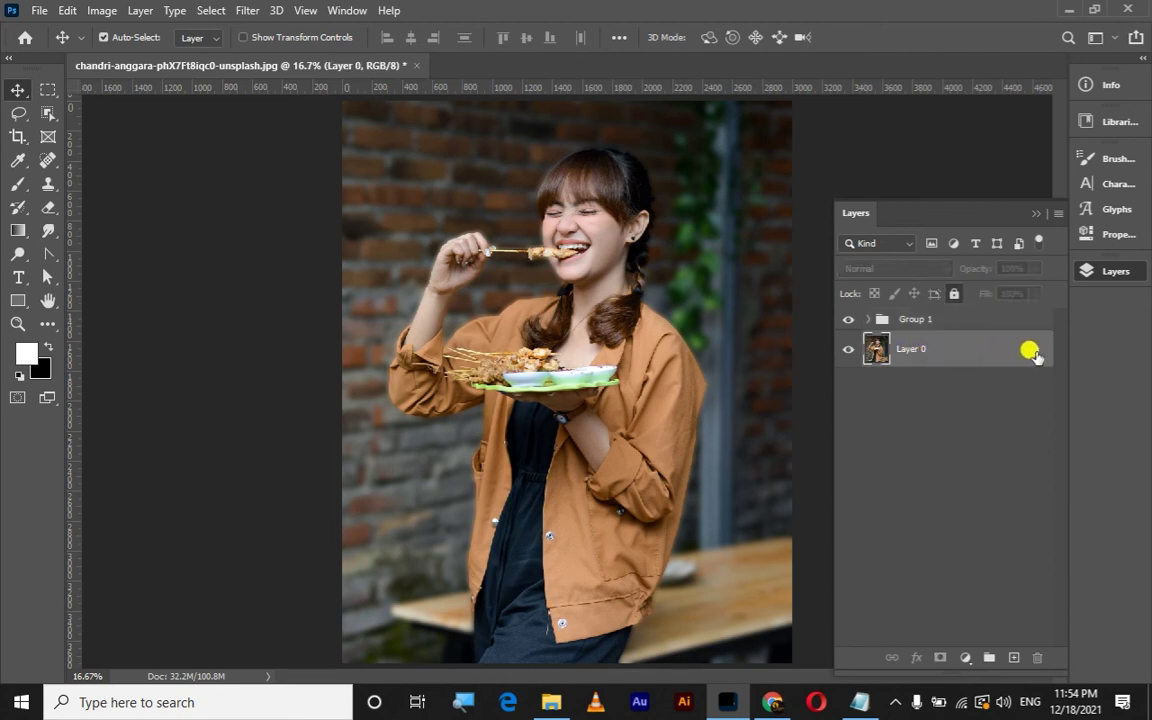
click(1033, 350)
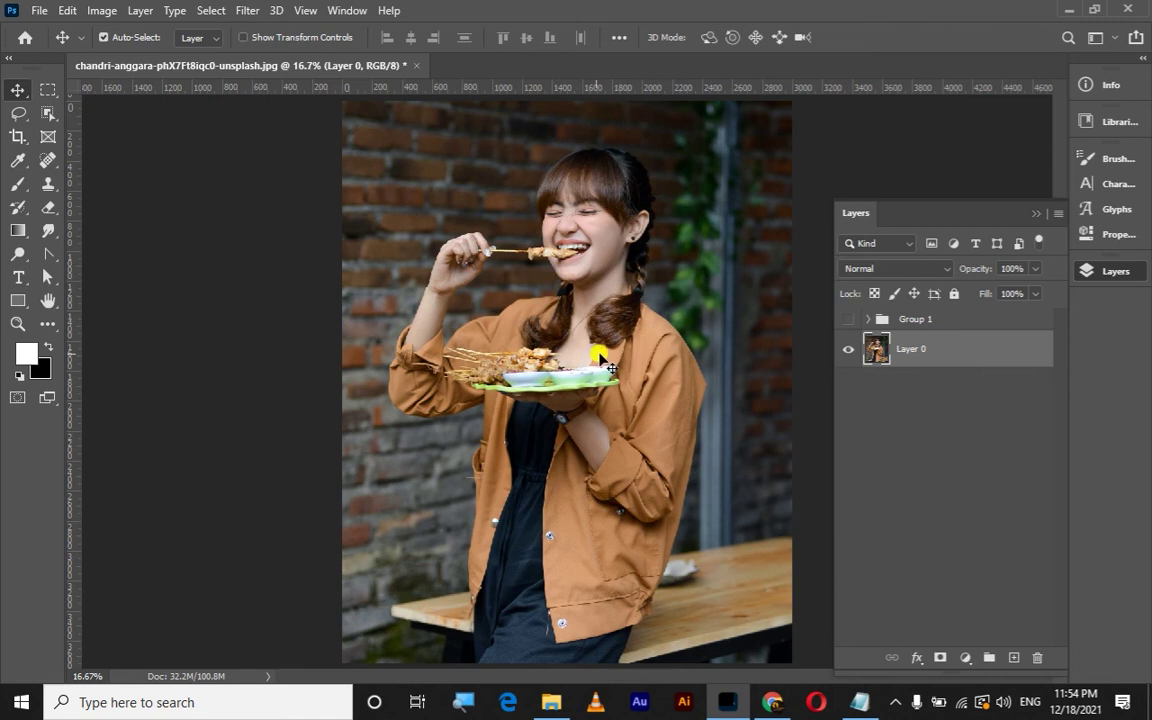
click(848, 319)
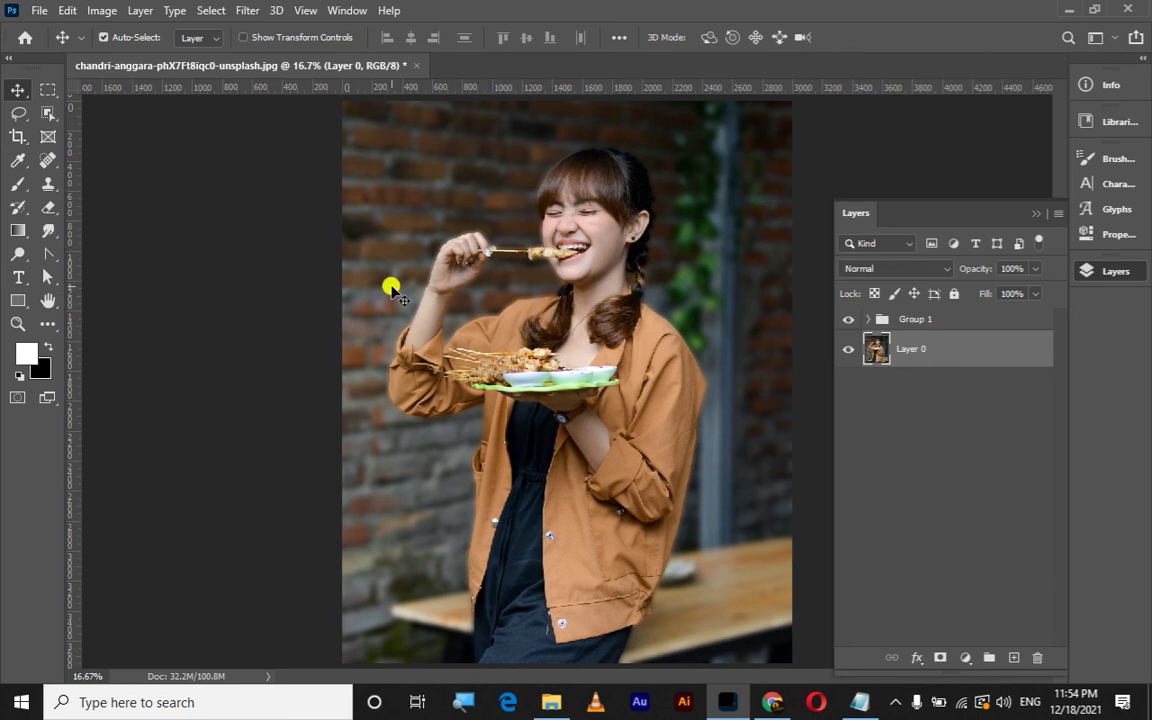
click(40, 90)
click(18, 90)
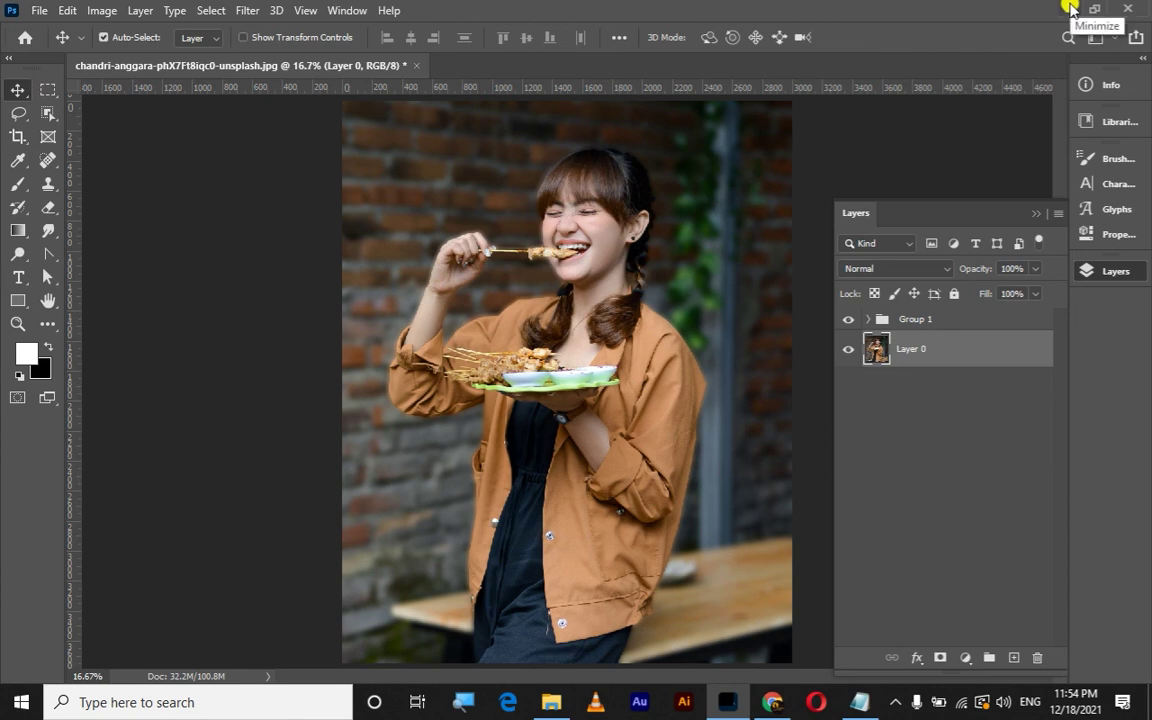
click(1070, 8)
- Refresh the Windows desktop twice from its right-click menu
right_click(628, 126)
click(700, 180)
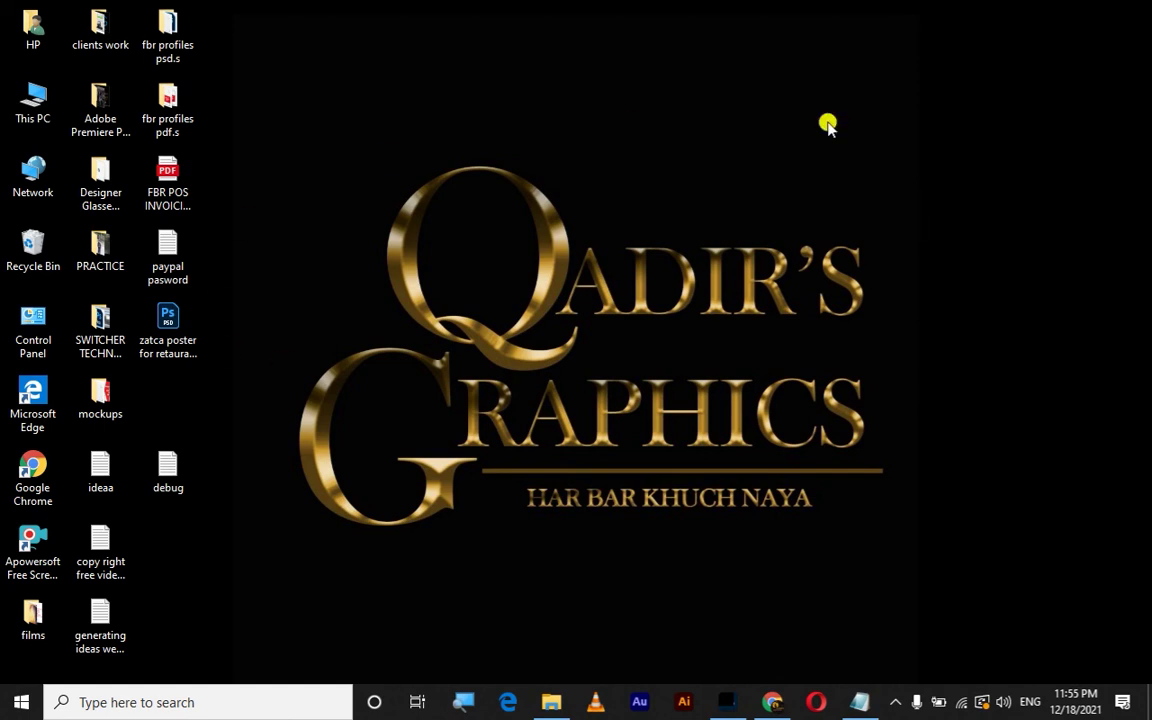
right_click(897, 150)
click(920, 203)
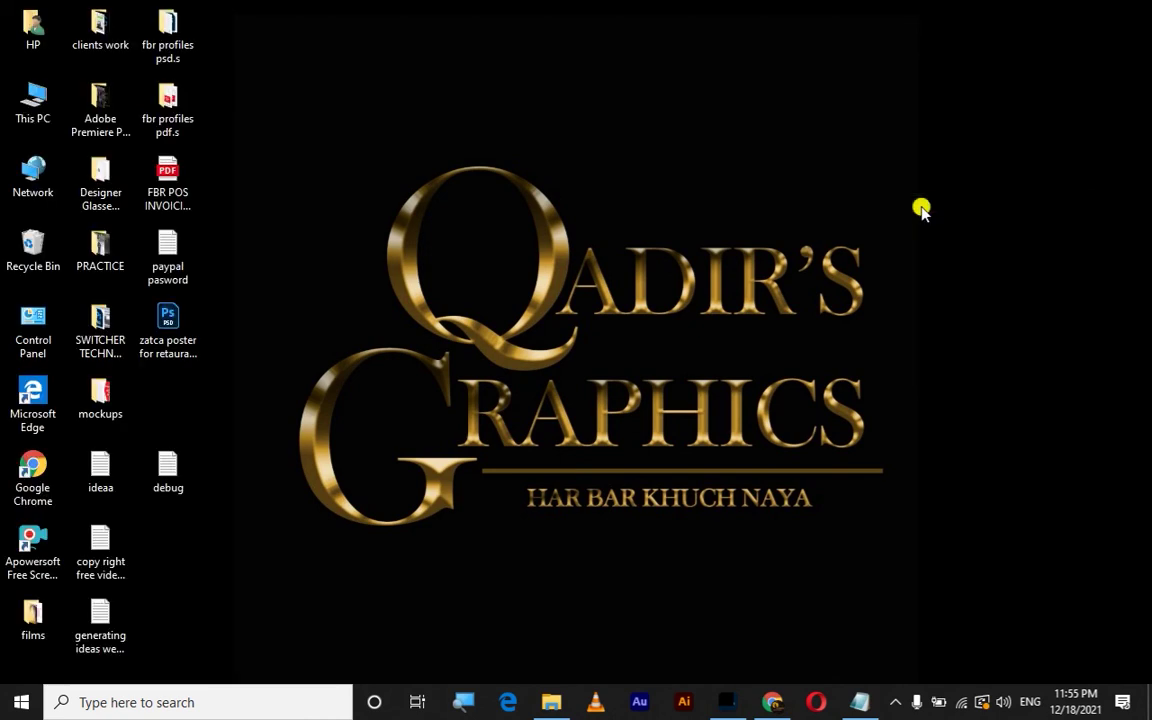